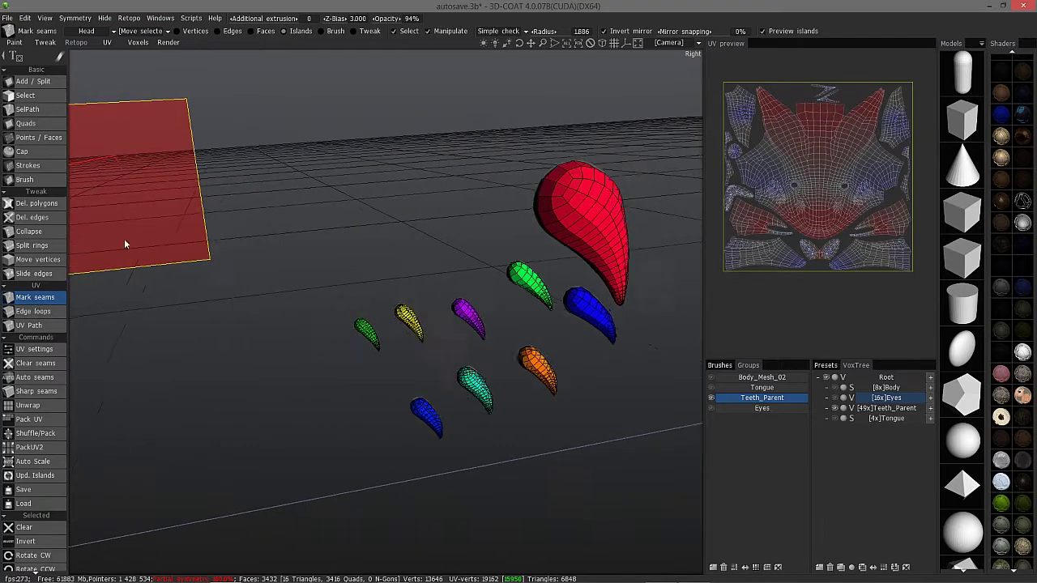
- Reduce the Mark seams radius to 0.255 and mark a seam loop around the wide end of the largest tooth
scroll(470, 204, up, 4)
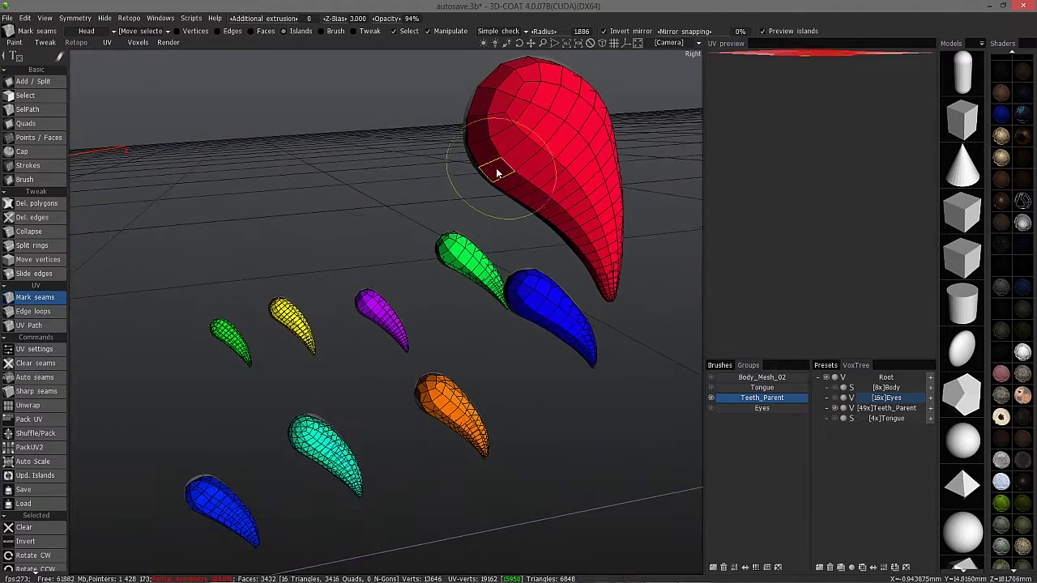
scroll(515, 149, down, 5)
key(bracketleft)
key(bracketleft)
key(bracketleft)
key(bracketleft)
key(bracketleft)
key(bracketleft)
scroll(517, 147, down, 1)
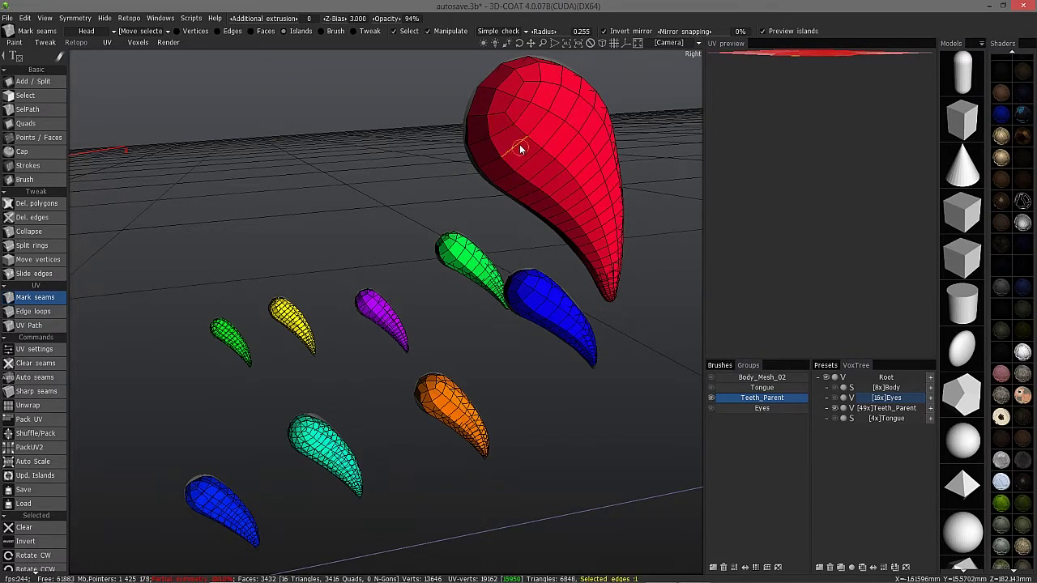
click(503, 133)
shift+click(502, 131)
- Mark seam loops around the wide ends of the green, blue, purple and cyan teeth beside the largest one
drag(366, 186, 379, 271)
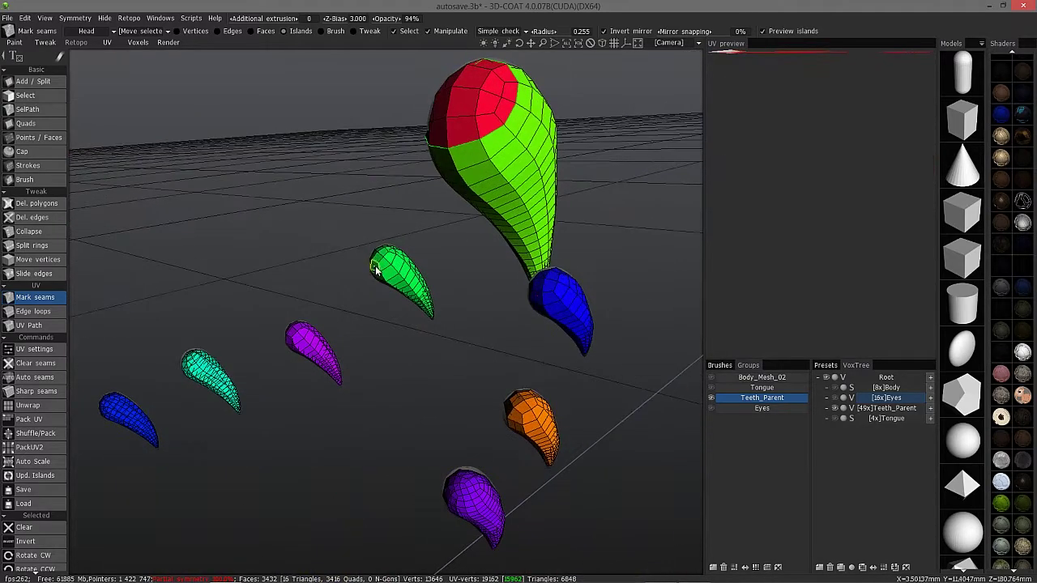
shift+click(381, 271)
click(561, 296)
click(308, 331)
click(196, 369)
click(192, 367)
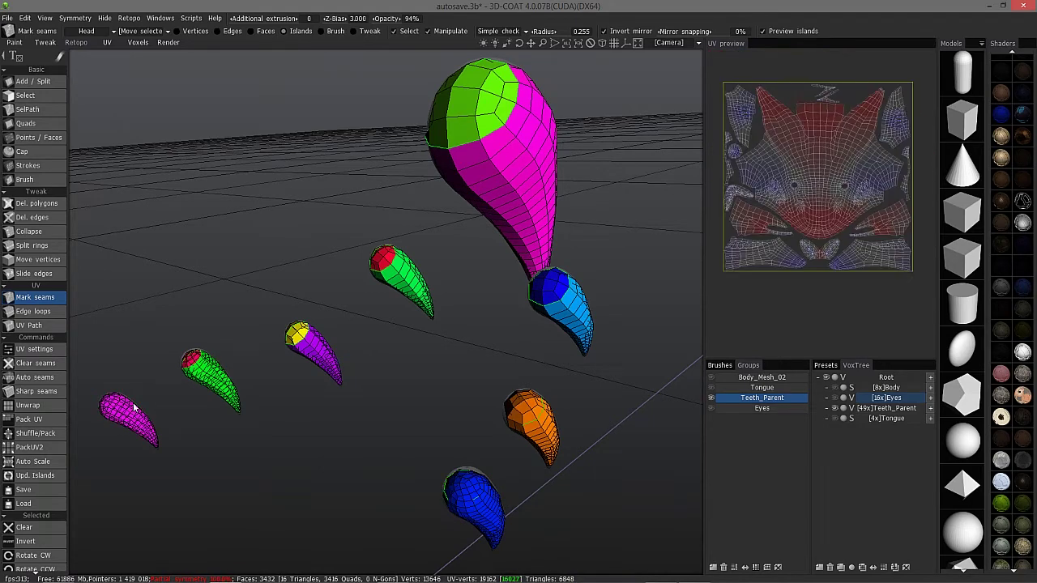
- Mark a seam loop around the wide end of the small magenta tooth at the end of the row
alt+drag(111, 417, 113, 409)
click(323, 405)
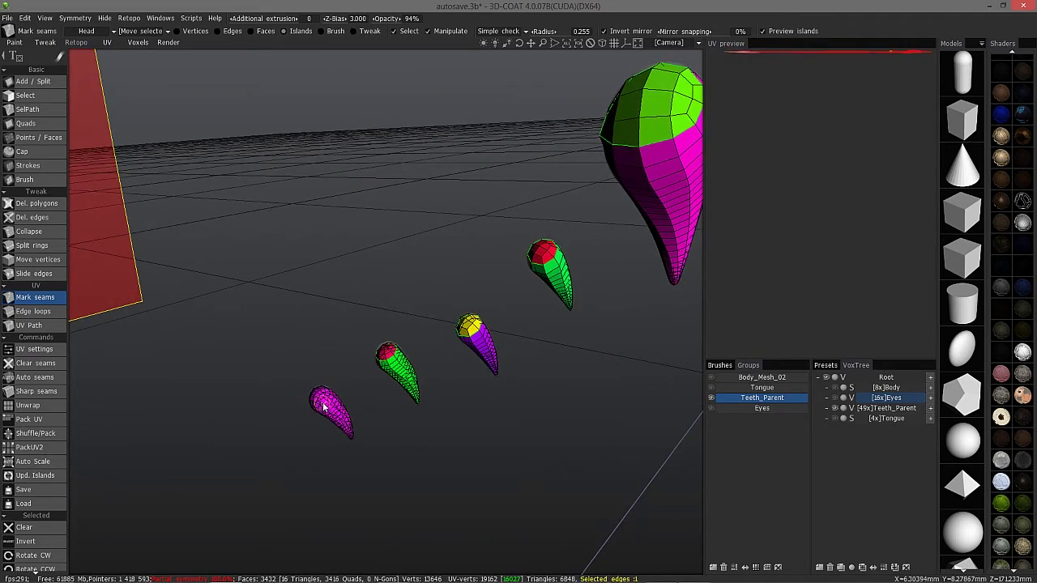
click(322, 404)
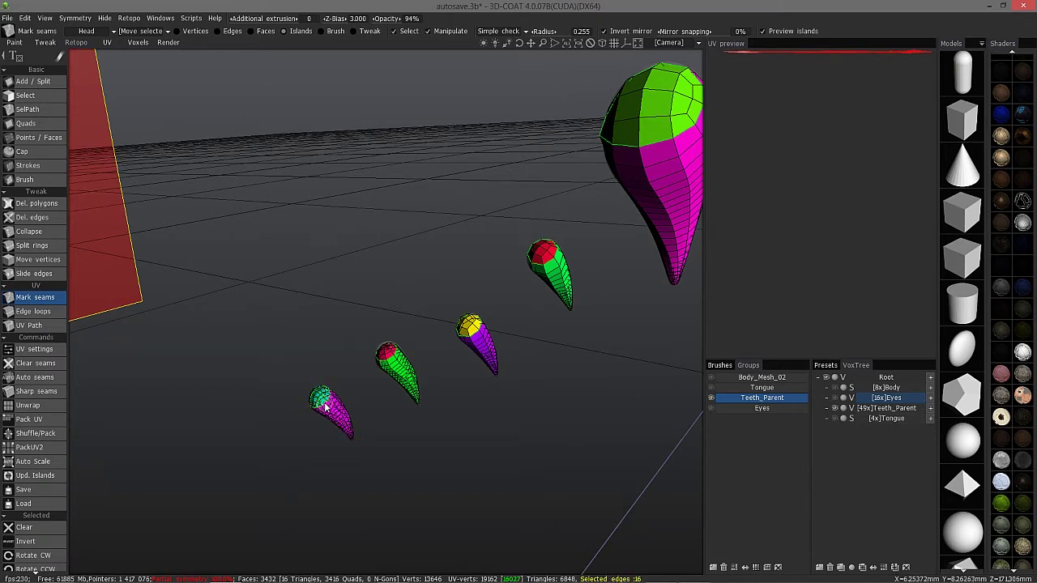
right_drag(482, 366, 546, 279)
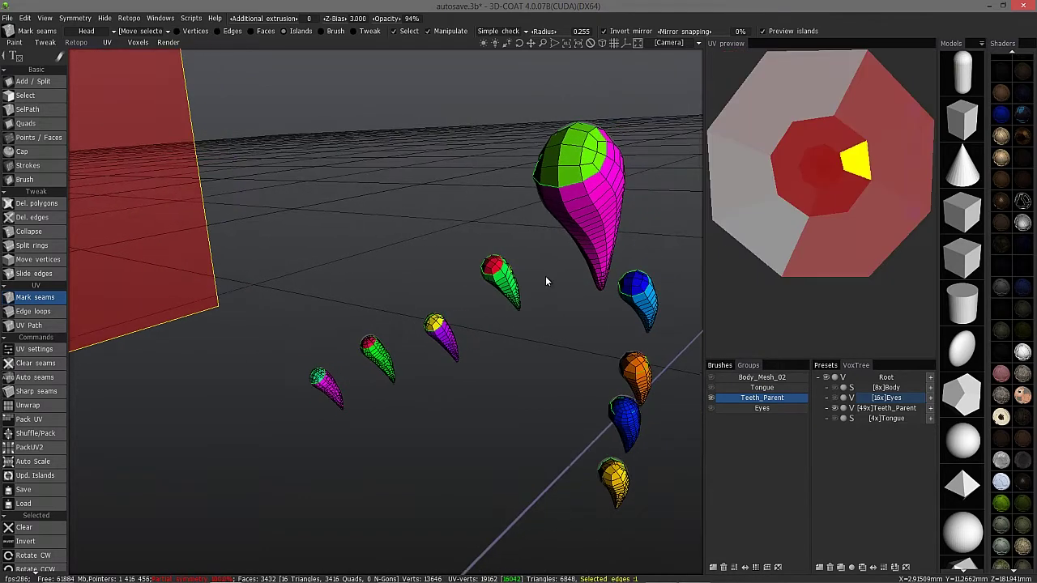
- Turn symmetry off and mark seam loops around the wide ends of the orange tooth and the crimson tooth beside it
middle_drag(545, 280, 470, 359)
drag(470, 359, 478, 393)
middle_drag(478, 394, 500, 402)
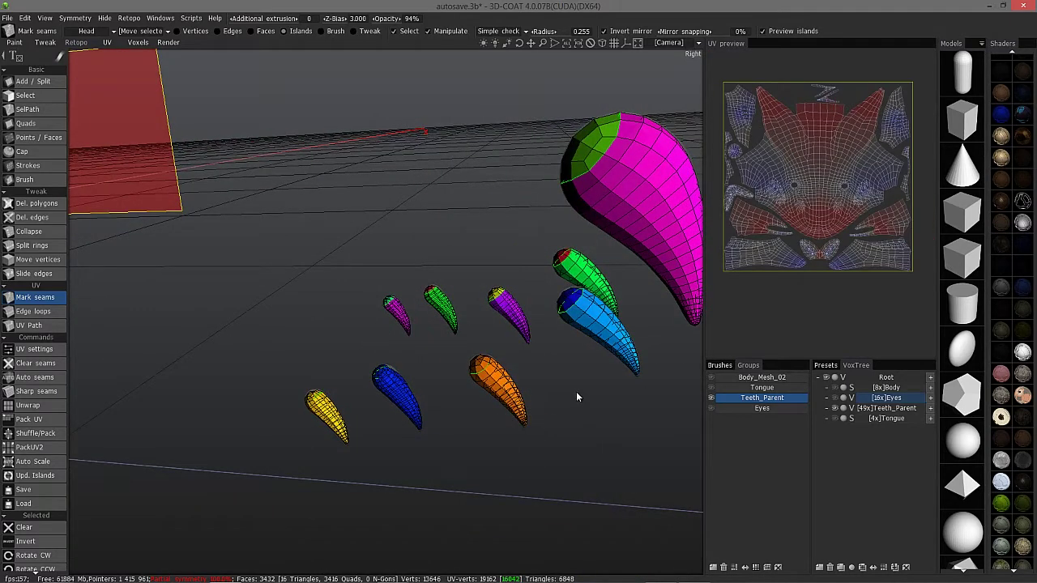
key(s)
click(564, 352)
click(565, 351)
middle_drag(564, 351, 440, 480)
click(448, 413)
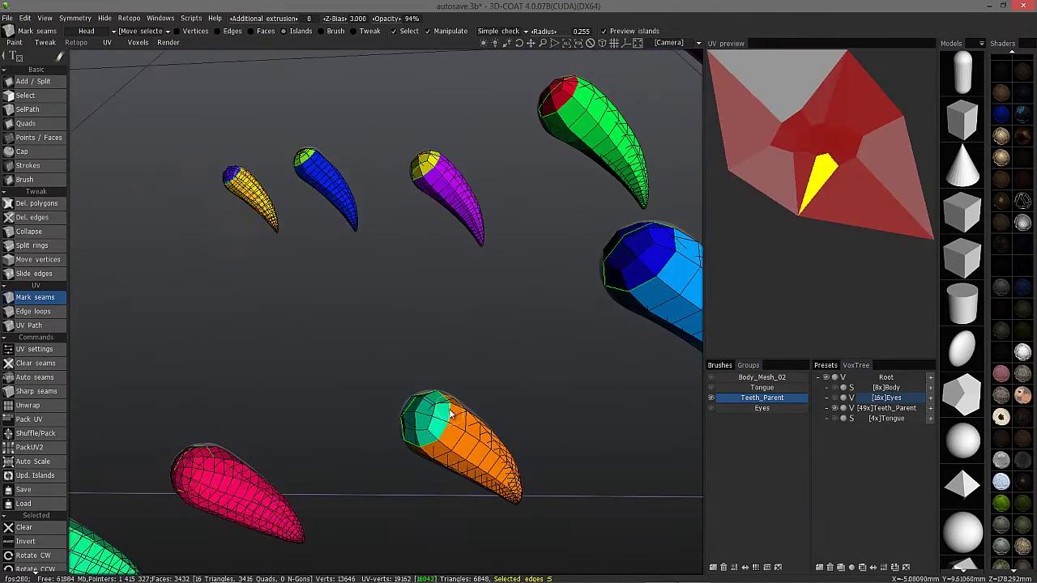
click(213, 482)
- Mark seam loops around the wide ends of the large purple tooth and its green and orange neighbours, using a 0.106 radius for the orange one
middle_drag(212, 482, 411, 367)
middle_drag(326, 364, 324, 342)
middle_drag(410, 117, 407, 253)
scroll(396, 340, up, 8)
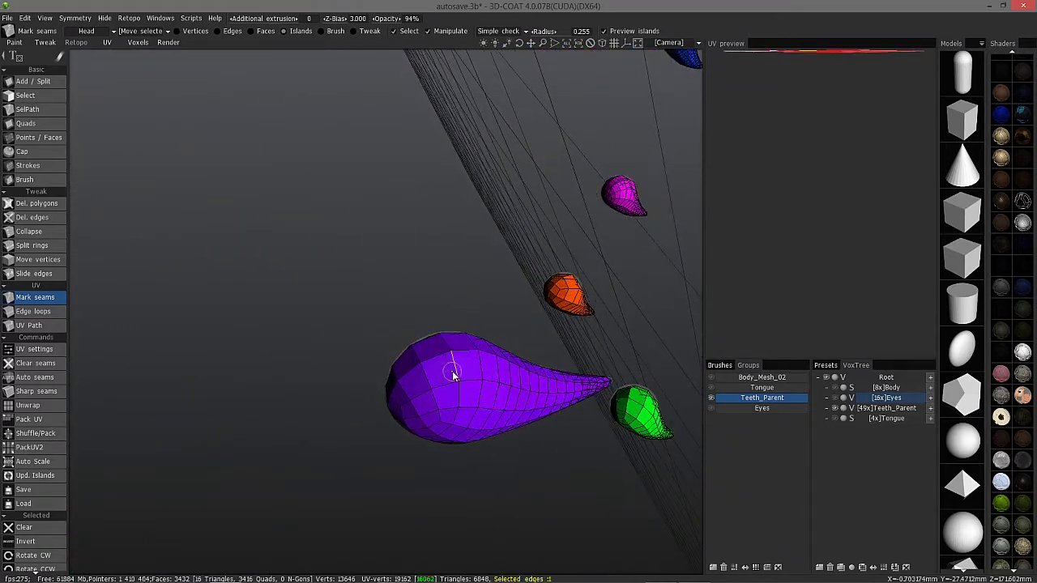
shift+click(452, 372)
click(637, 411)
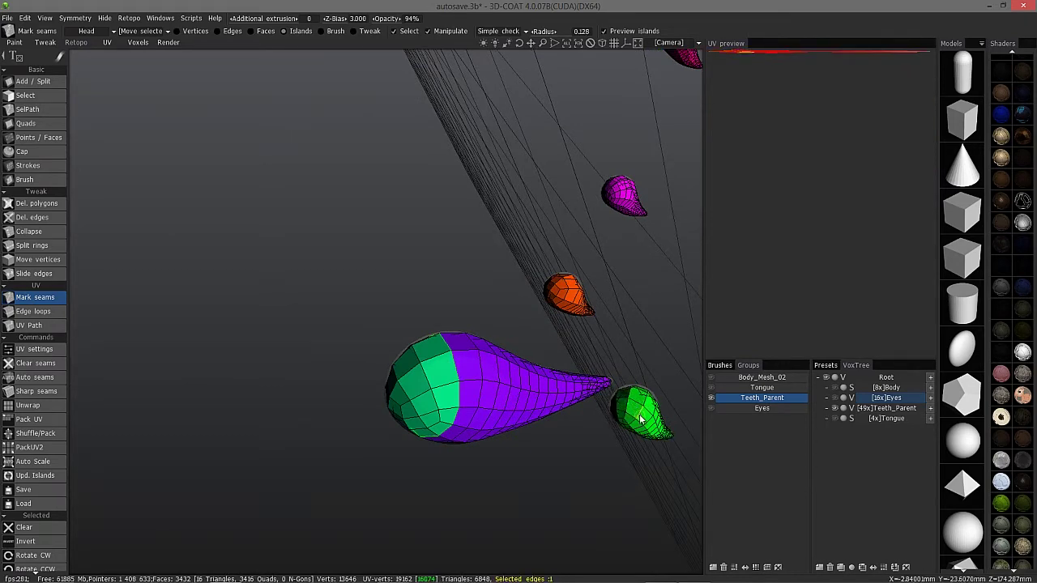
click(641, 416)
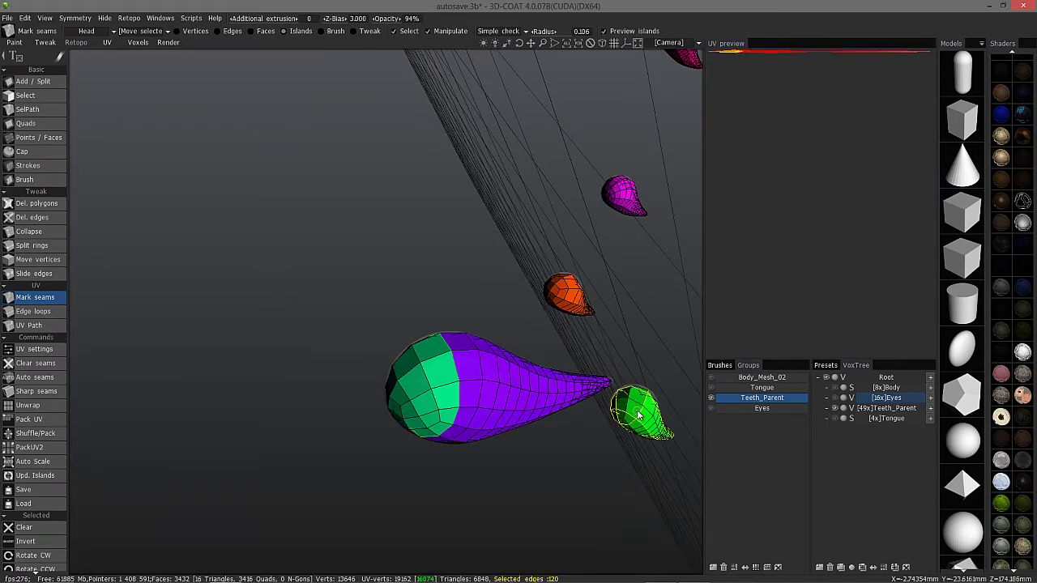
click(565, 300)
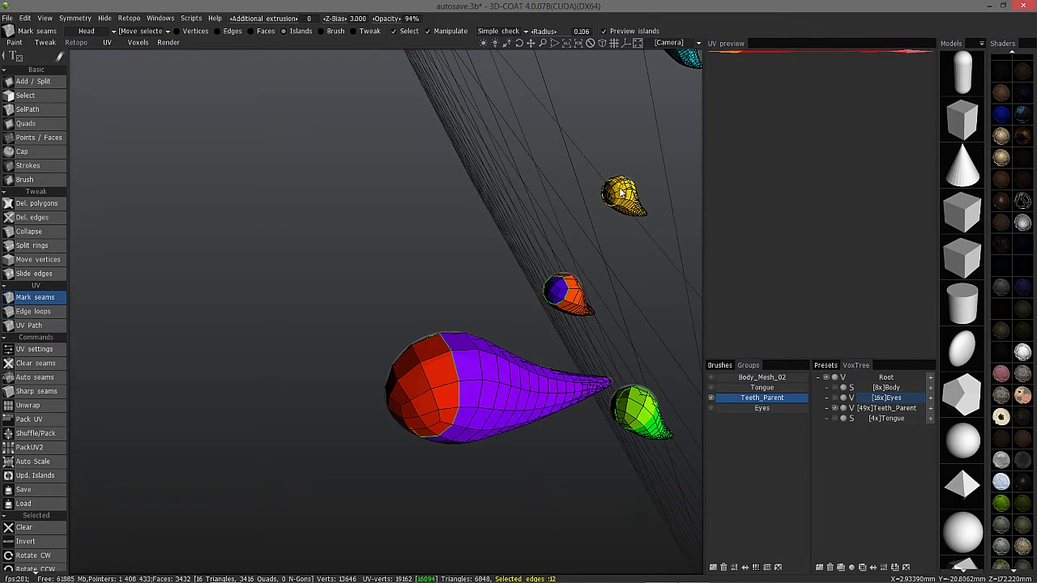
- Mark seam loops around the wide ends of the teal, green and red teeth further along the row
middle_drag(597, 253, 595, 364)
right_drag(595, 365, 600, 336)
mouse_move(598, 333)
alt+mouse_down()
mouse_move(592, 345)
mouse_move(581, 334)
alt+mouse_up()
right_drag(580, 334, 577, 272)
middle_drag(636, 285, 571, 285)
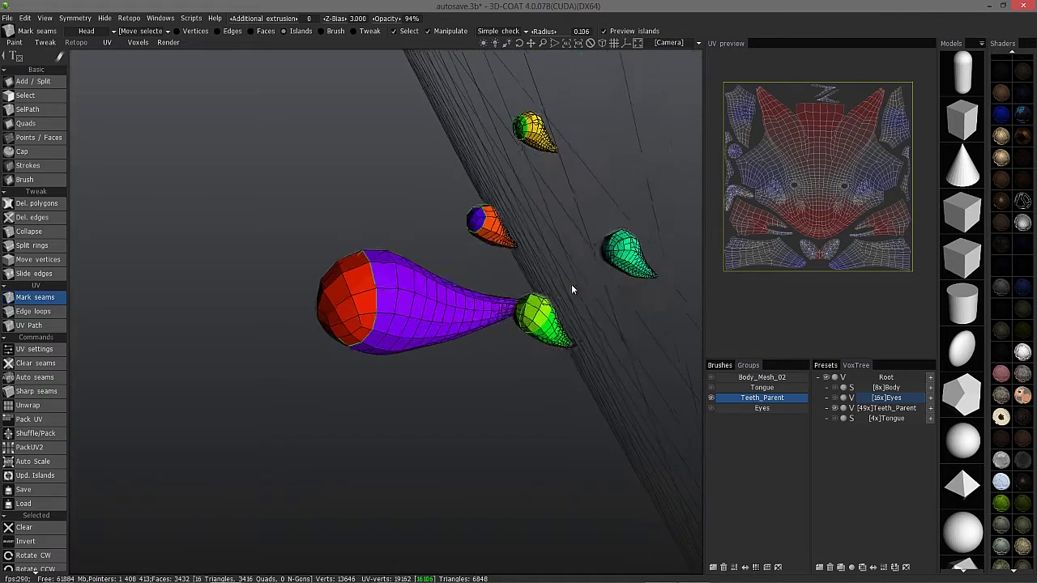
right_drag(571, 283, 577, 261)
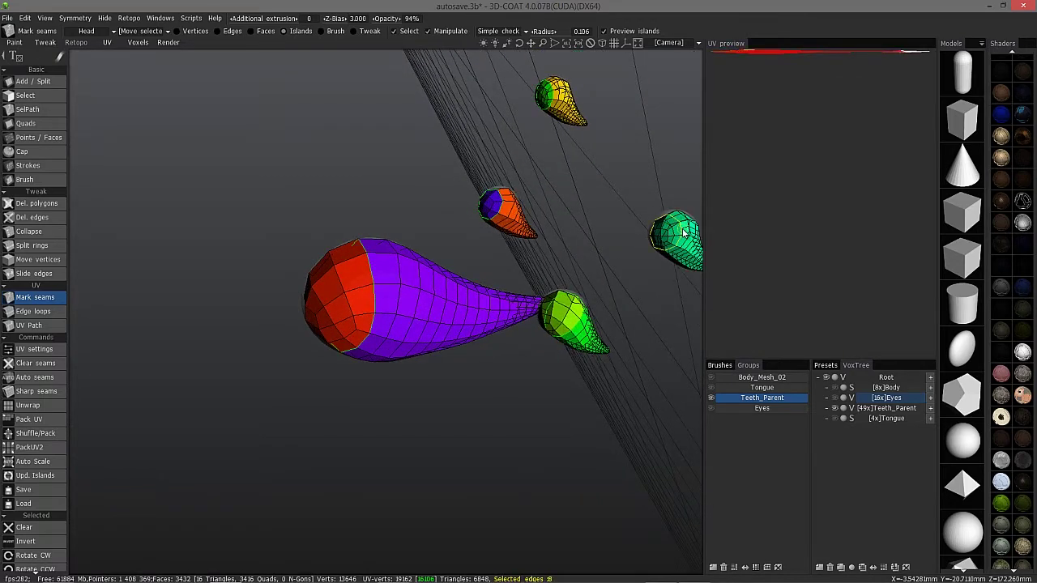
drag(621, 238, 481, 129)
click(464, 165)
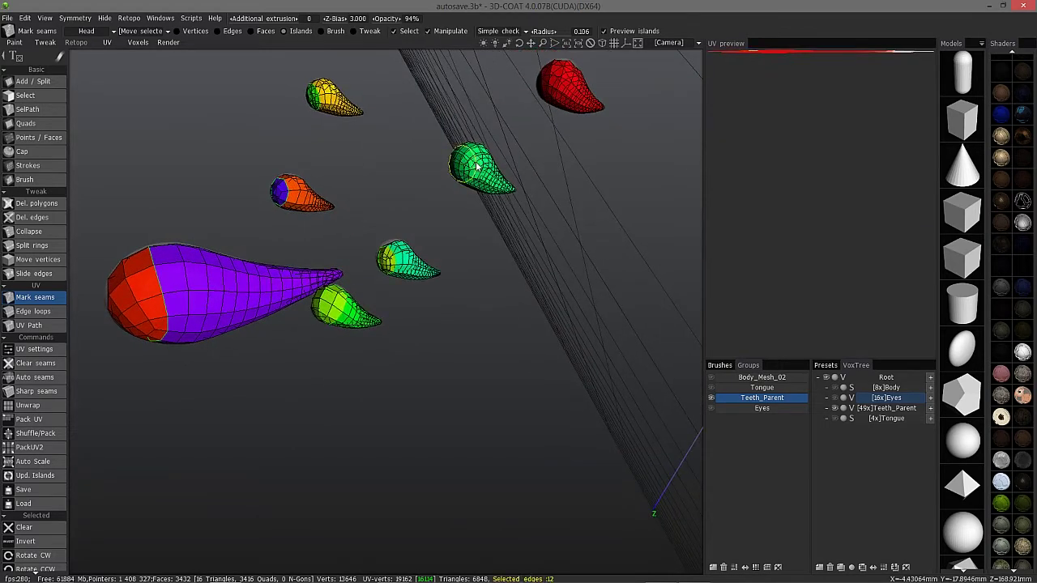
click(565, 79)
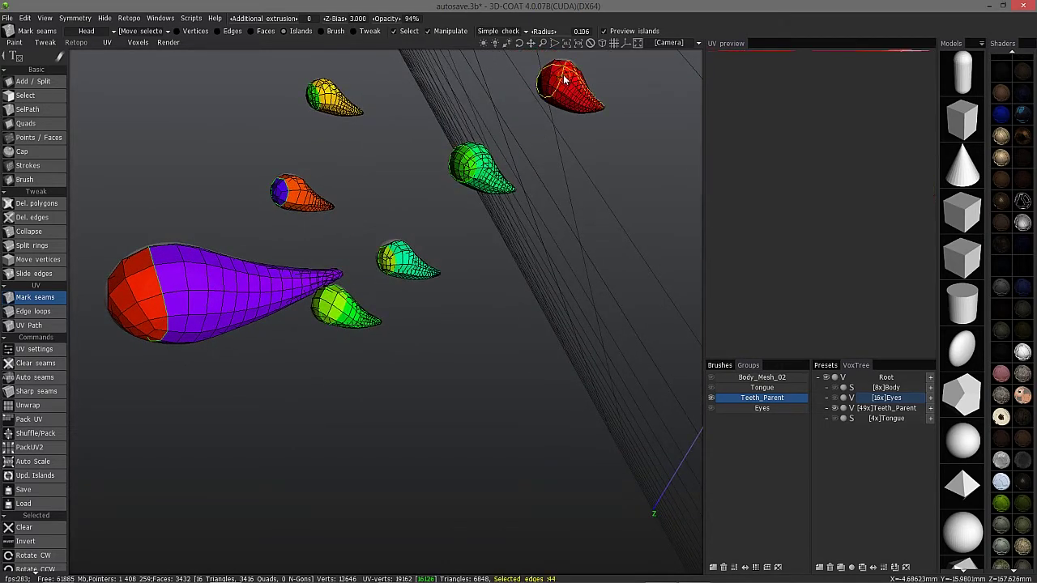
click(572, 83)
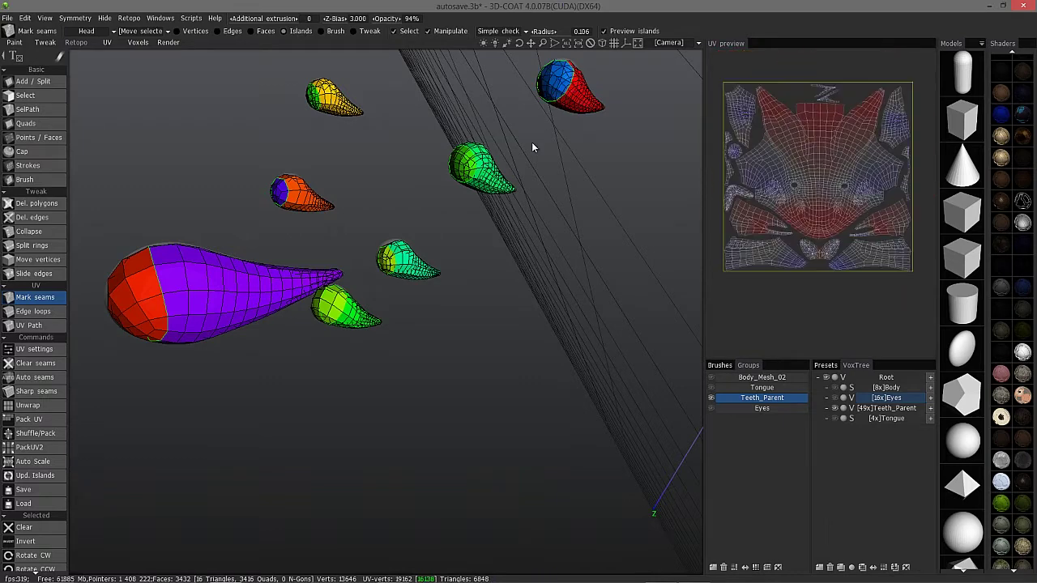
- Mark seam loops around the wide ends of the last two teeth in the row beyond the yellow one
drag(514, 190, 559, 160)
right_drag(559, 159, 594, 176)
middle_drag(595, 180, 485, 216)
click(685, 212)
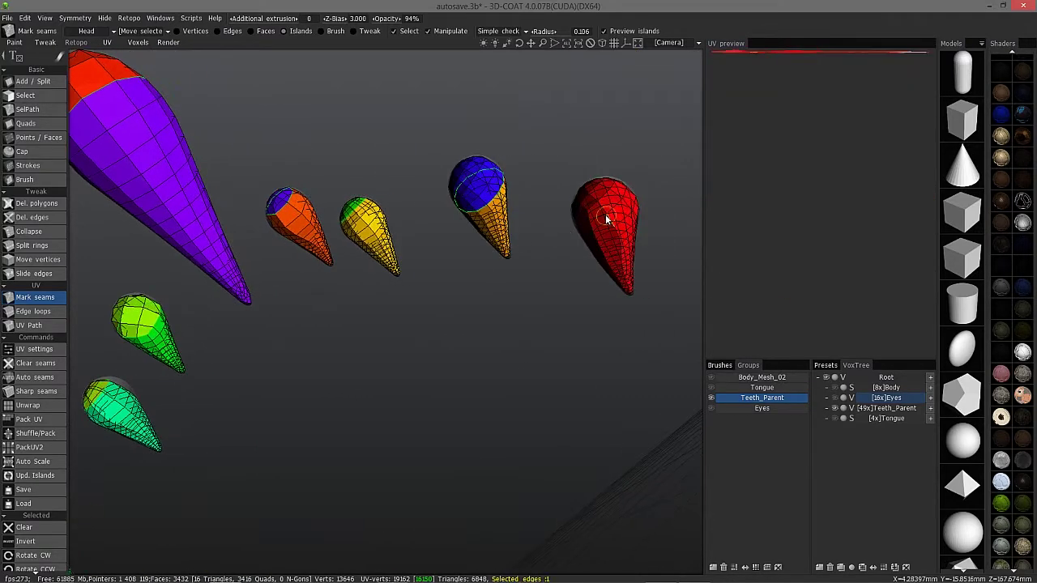
click(596, 214)
middle_drag(496, 256, 429, 227)
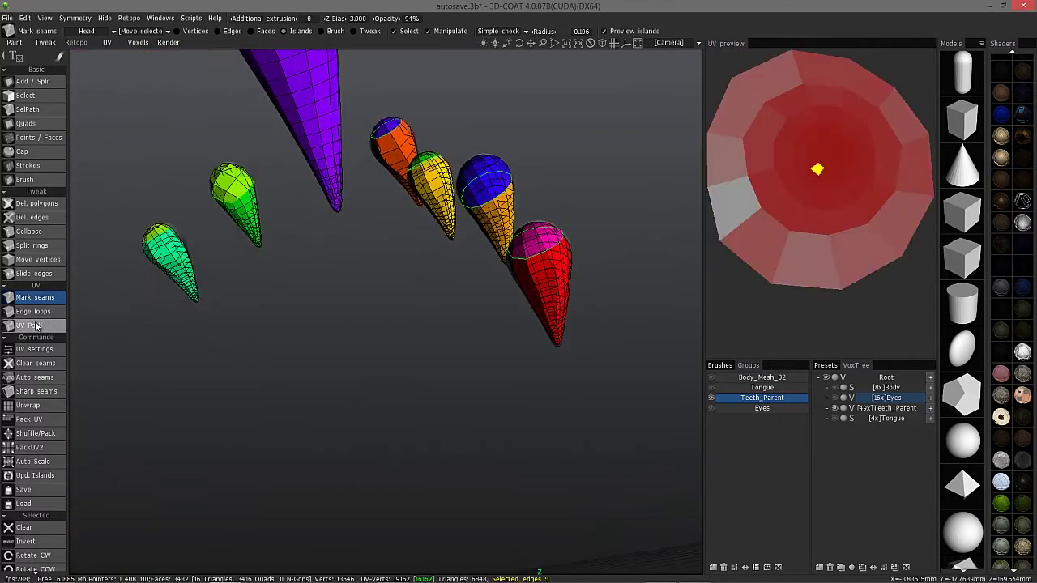
- Mark a lengthwise seam on the large purple tooth with UV Path, running from its seam loop down to the tip
click(32, 325)
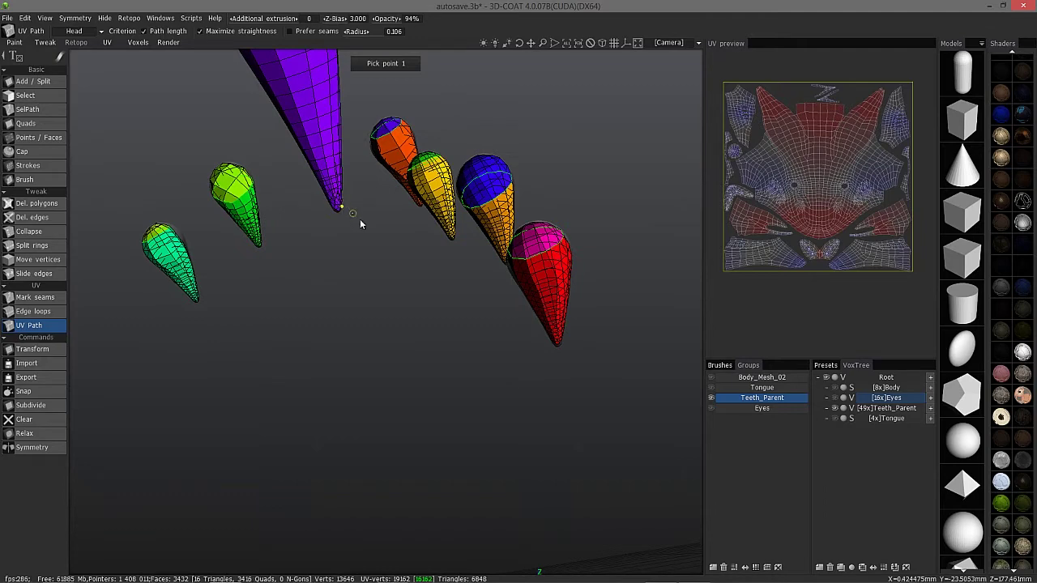
middle_drag(400, 253, 411, 182)
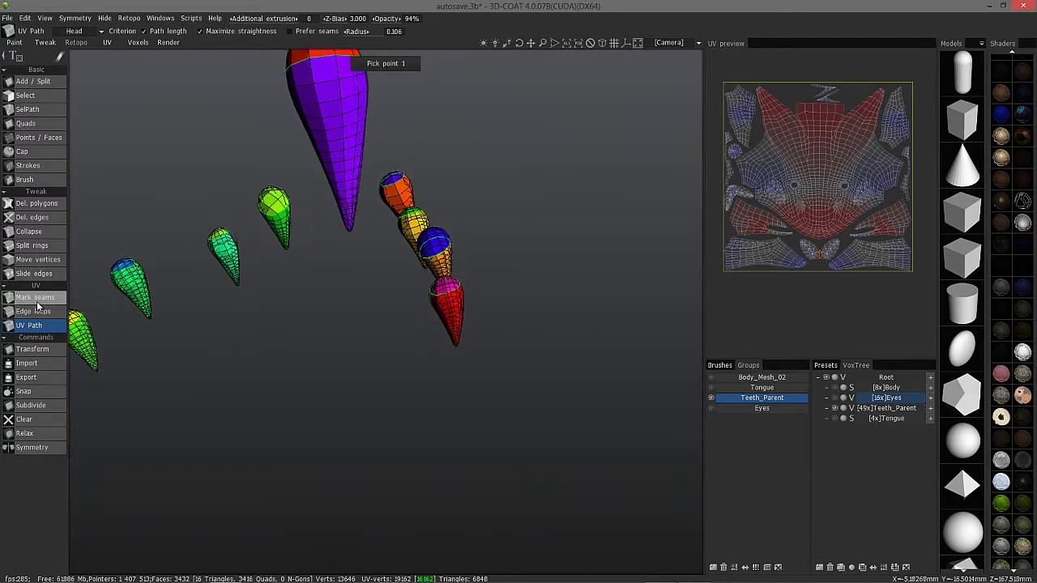
drag(412, 304, 185, 294)
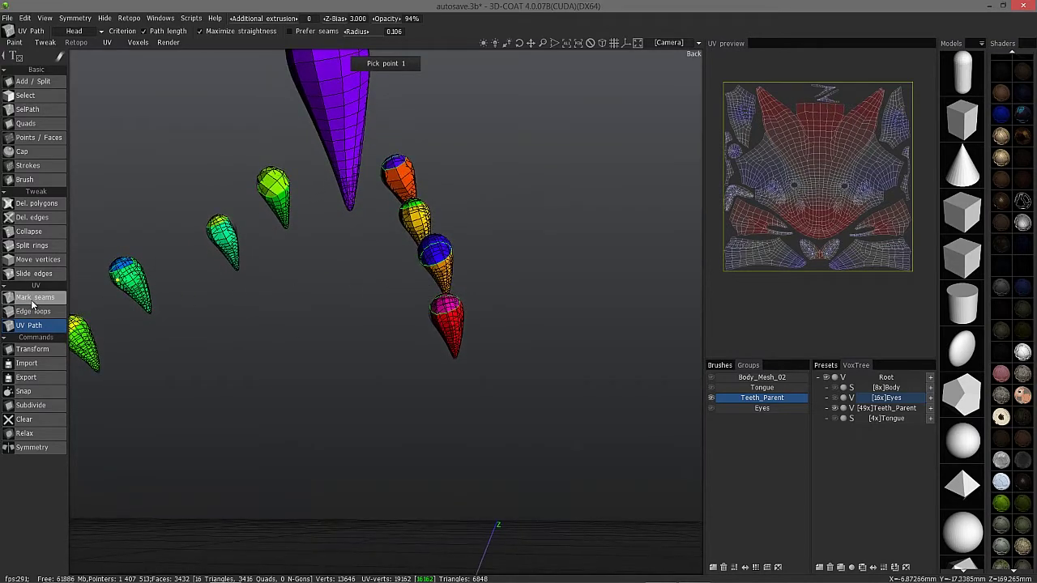
drag(312, 241, 414, 252)
drag(409, 290, 440, 347)
drag(442, 219, 474, 312)
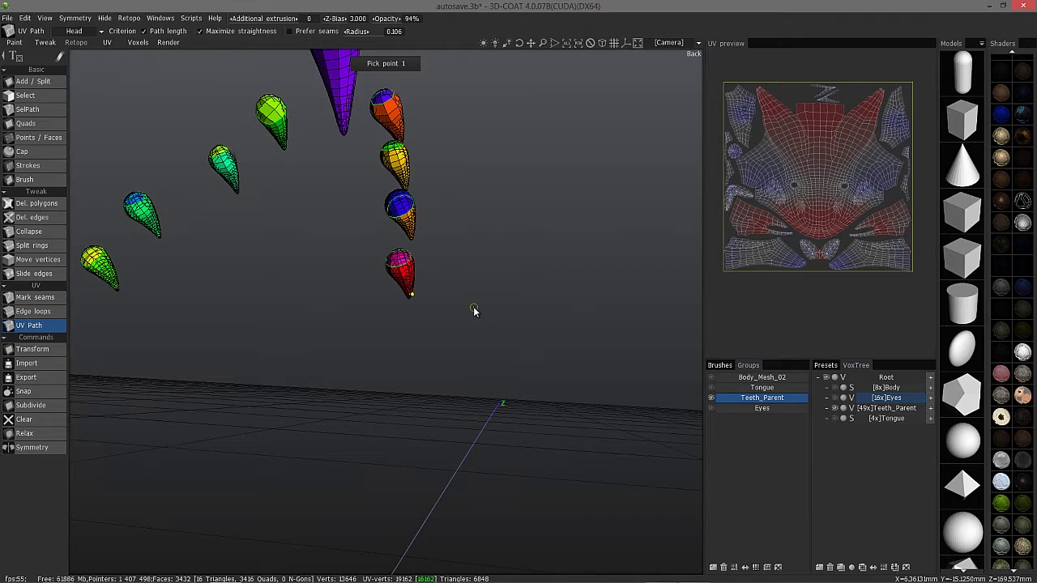
right_drag(370, 280, 383, 202)
right_drag(339, 139, 372, 209)
middle_drag(301, 142, 332, 238)
drag(330, 240, 330, 366)
drag(225, 99, 197, 127)
drag(91, 271, 112, 231)
click(266, 75)
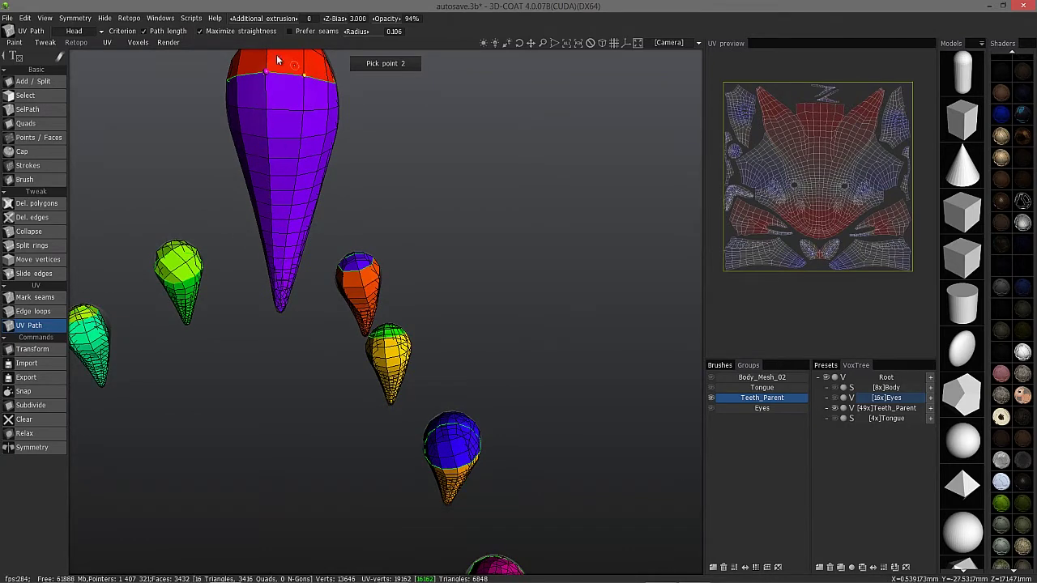
drag(242, 219, 253, 232)
drag(274, 273, 283, 234)
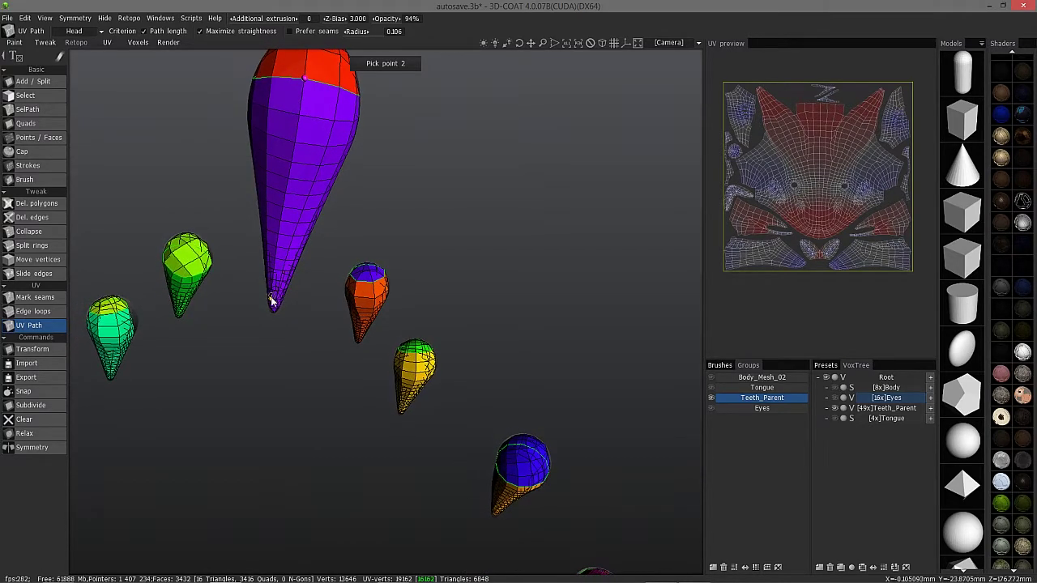
click(279, 234)
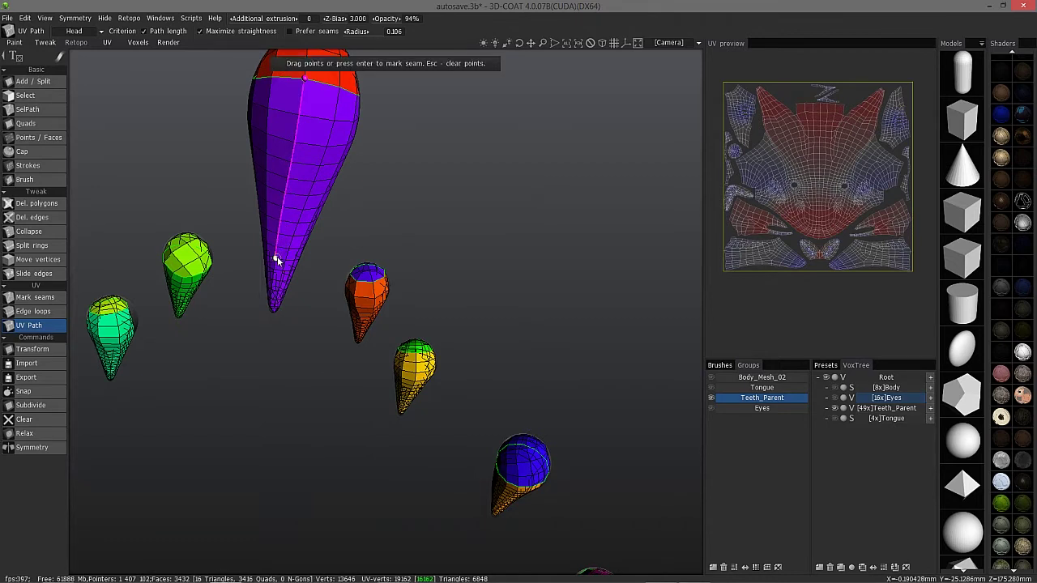
drag(277, 258, 277, 273)
drag(248, 239, 241, 264)
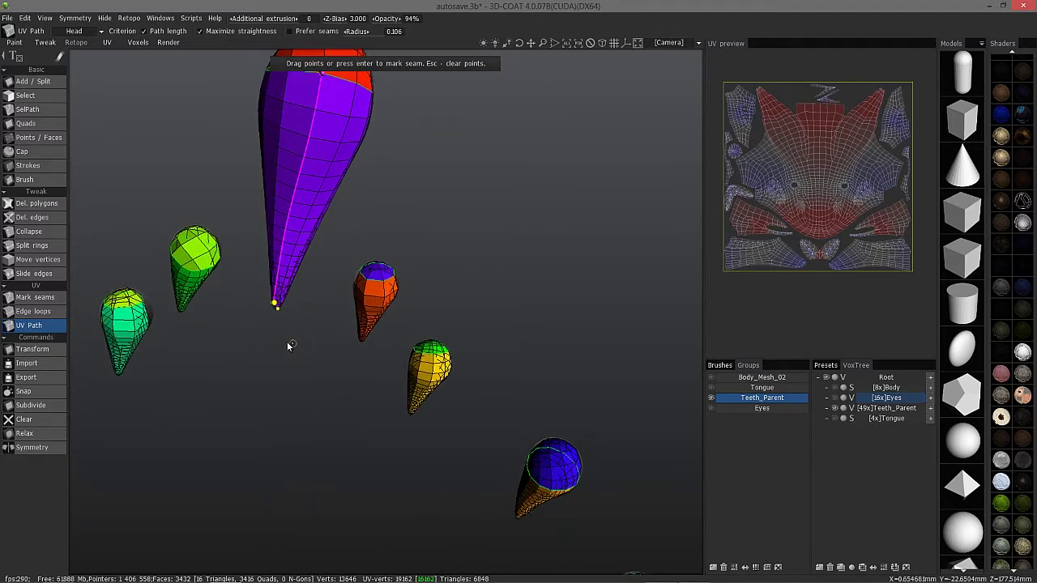
key(Return)
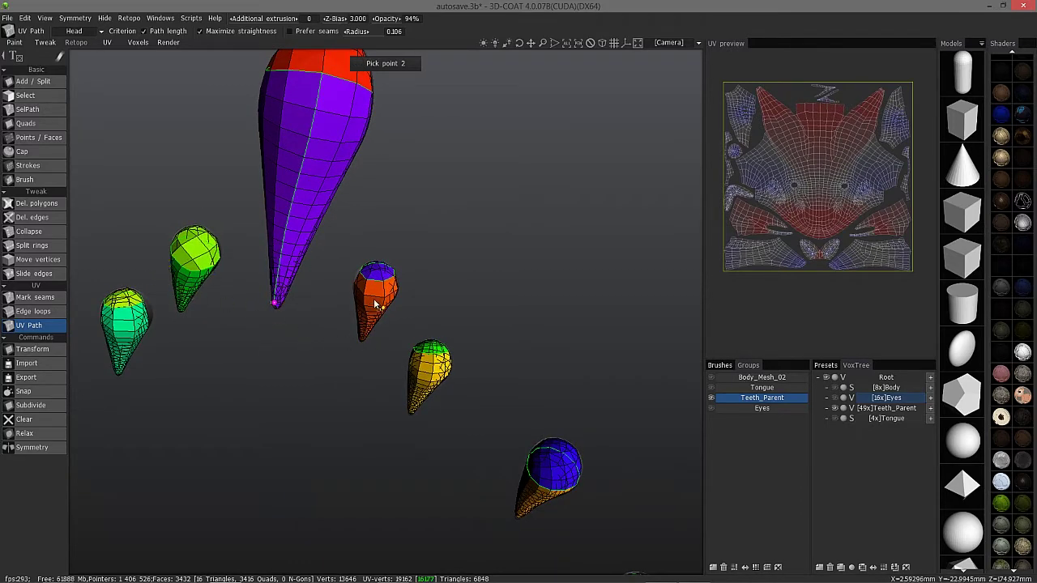
middle_drag(373, 298, 363, 281)
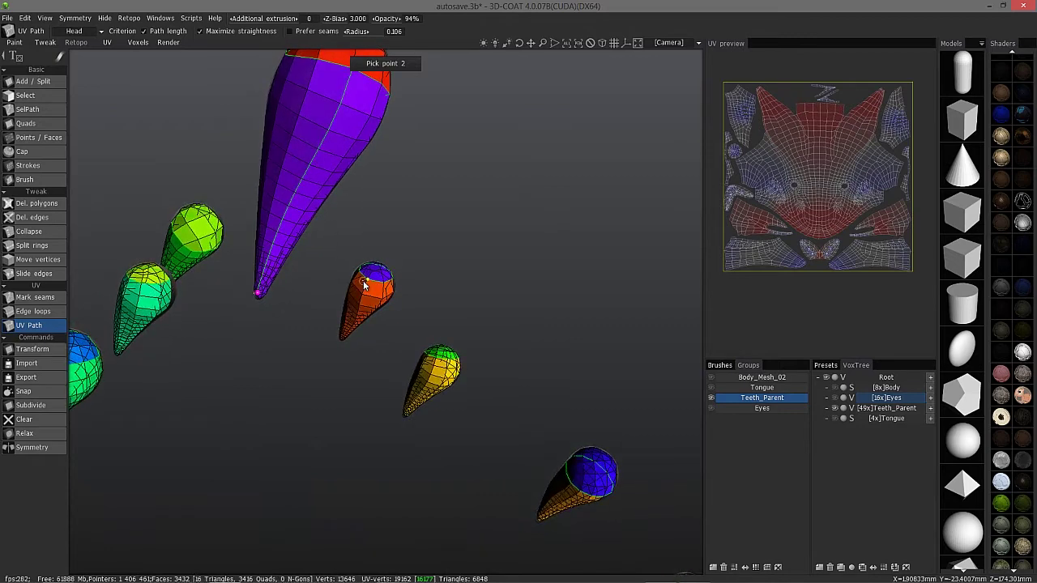
click(367, 280)
alt+drag(360, 310, 253, 212)
alt+drag(371, 301, 364, 294)
key(Escape)
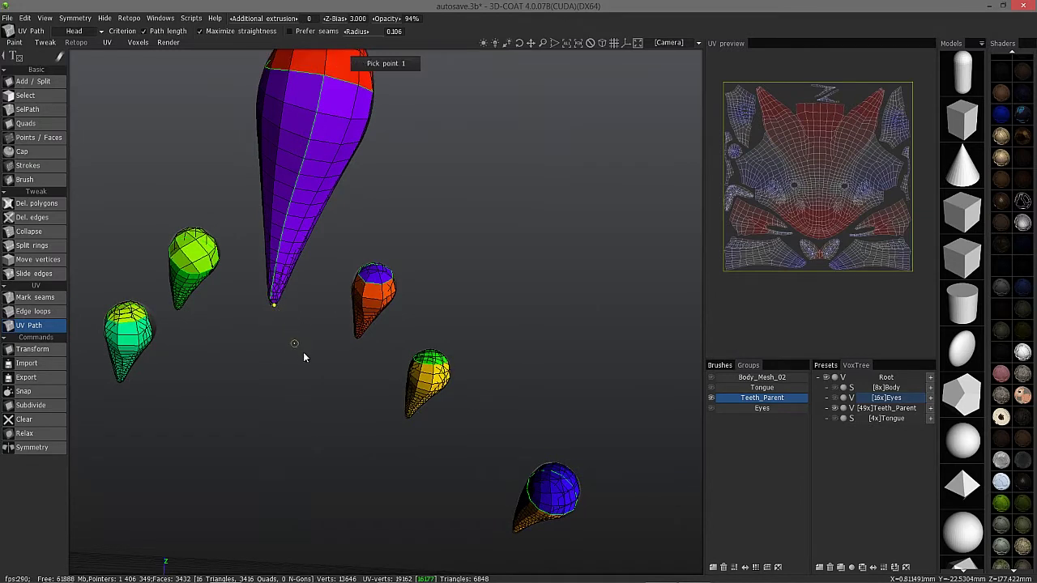
- Mark a lengthwise UV Path seam on the small orange tooth from its seam loop to the tip
mouse_move(363, 287)
middle_down()
mouse_move(369, 293)
mouse_move(367, 285)
middle_up()
click(367, 285)
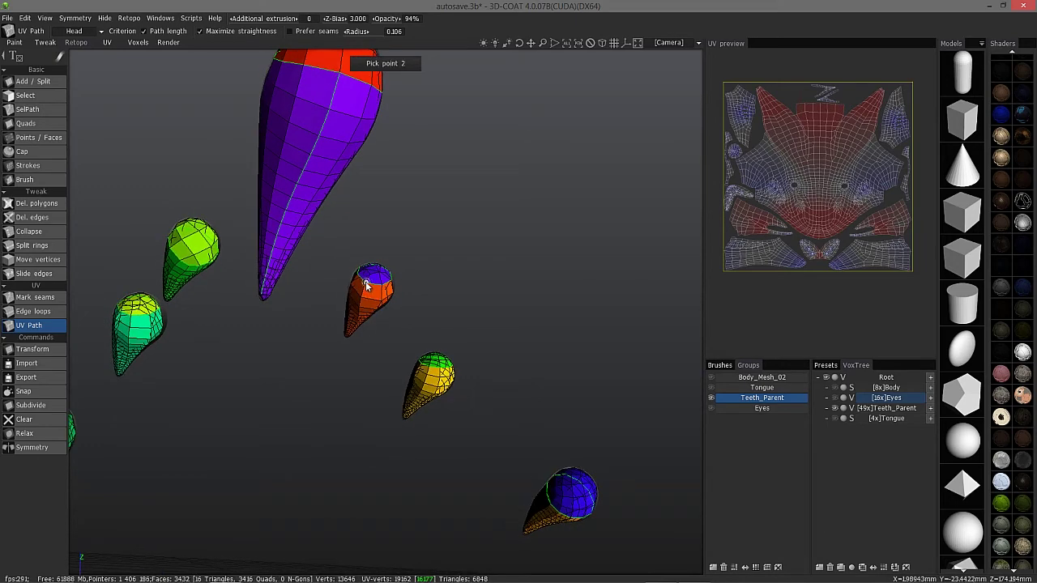
alt+drag(373, 243, 362, 324)
alt+right_drag(361, 324, 361, 287)
alt+drag(362, 287, 345, 306)
mouse_move(344, 306)
middle_down()
mouse_move(327, 340)
mouse_move(347, 290)
mouse_move(345, 319)
middle_up()
drag(344, 318, 334, 341)
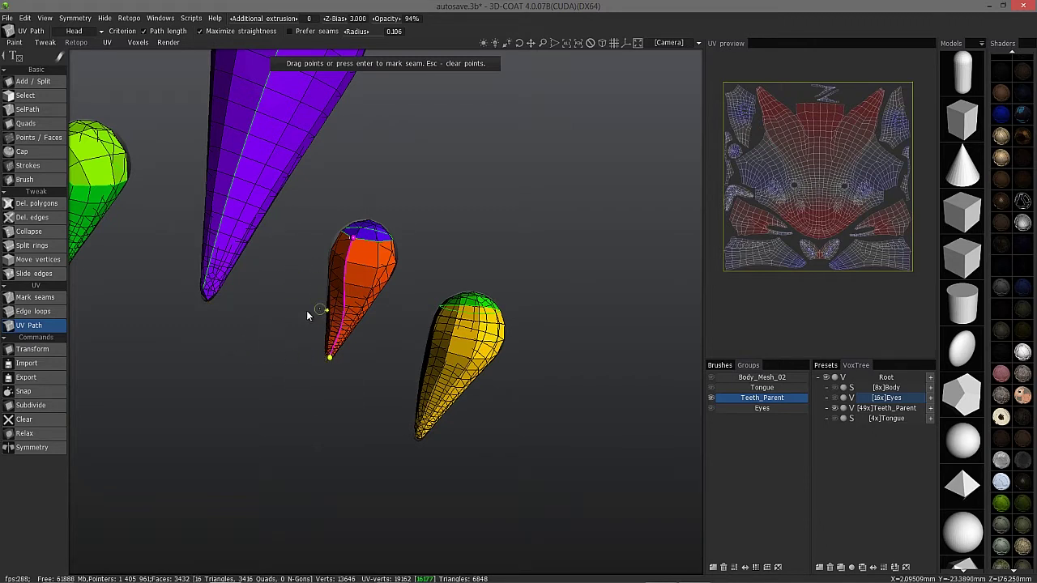
key(Return)
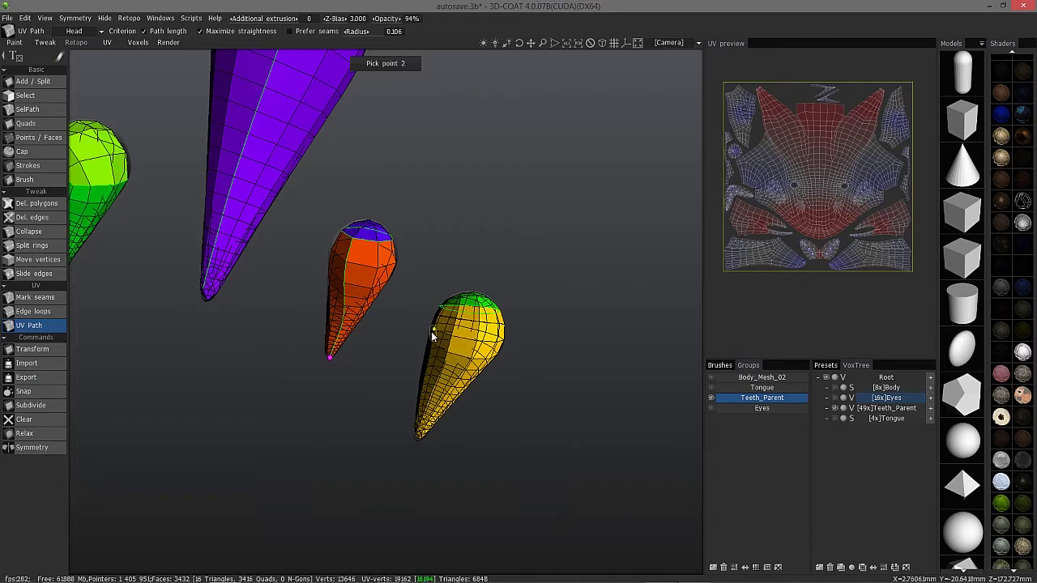
- Mark a lengthwise UV Path seam on the yellow tooth from its green cap's seam loop to the tip
middle_drag(451, 313, 455, 384)
click(470, 312)
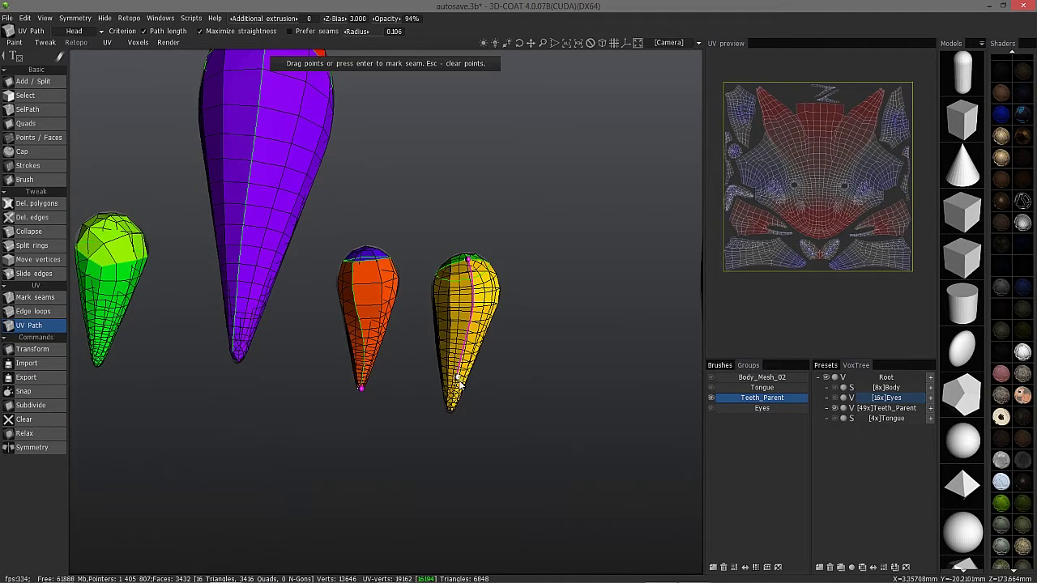
drag(456, 403, 452, 413)
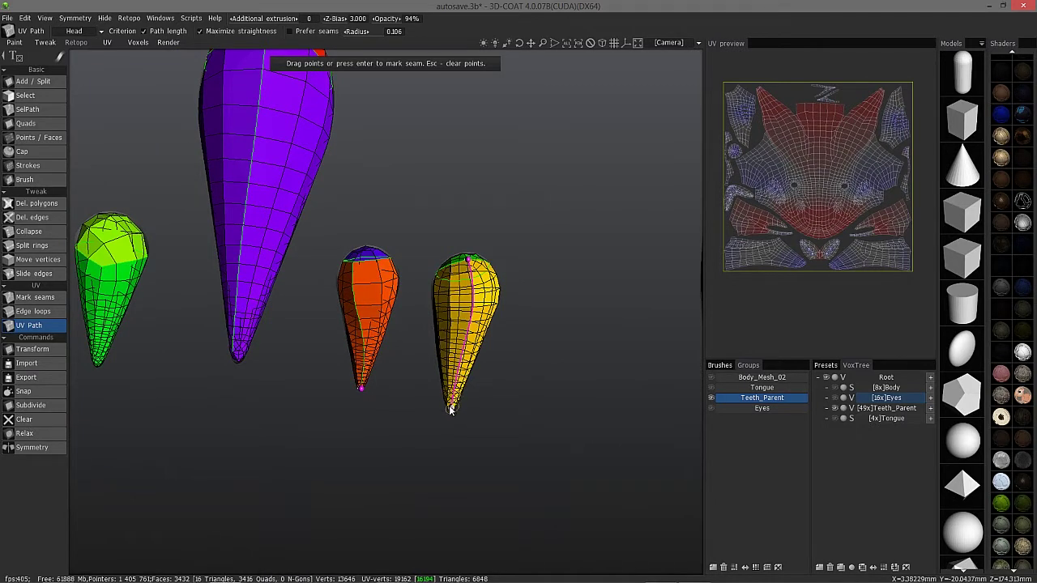
key(Return)
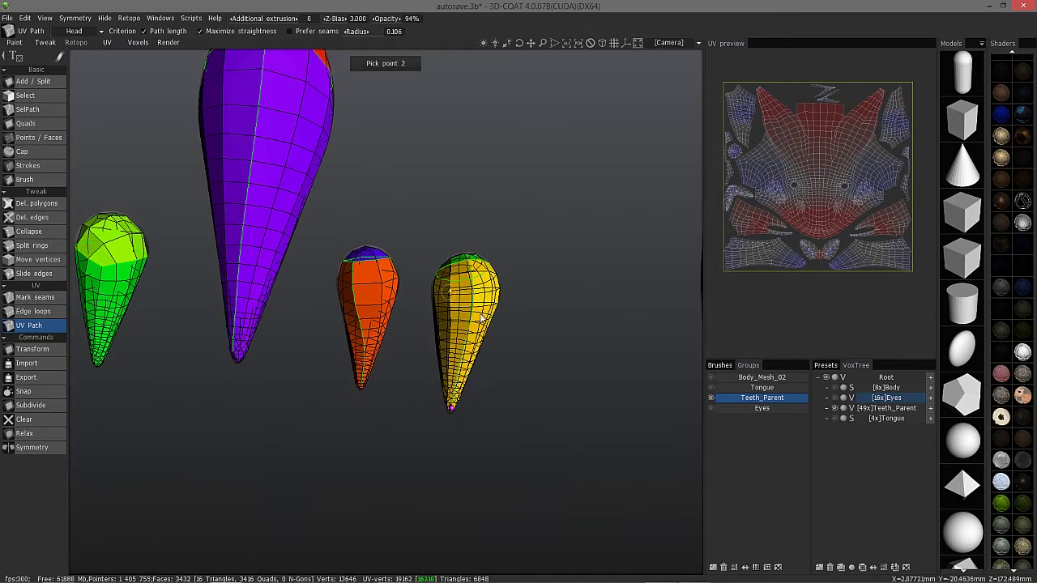
- Mark a lengthwise UV Path seam on the blue-capped orange tooth from its seam loop to the tip
scroll(479, 406, down, 2)
drag(517, 376, 567, 308)
key(Escape)
scroll(661, 306, down, 2)
drag(636, 230, 570, 274)
scroll(566, 278, up, 4)
scroll(575, 277, down, 4)
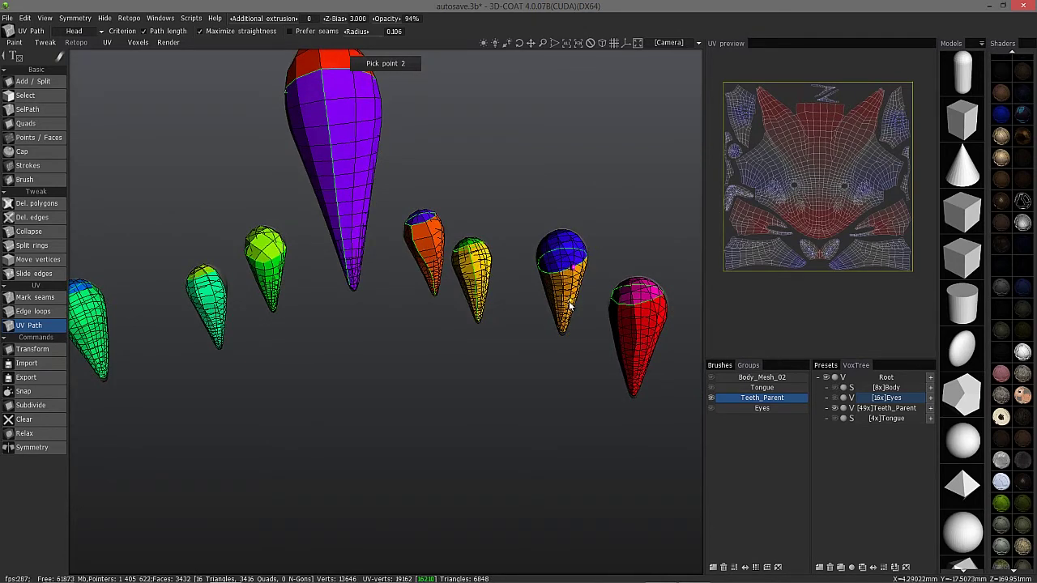
click(571, 306)
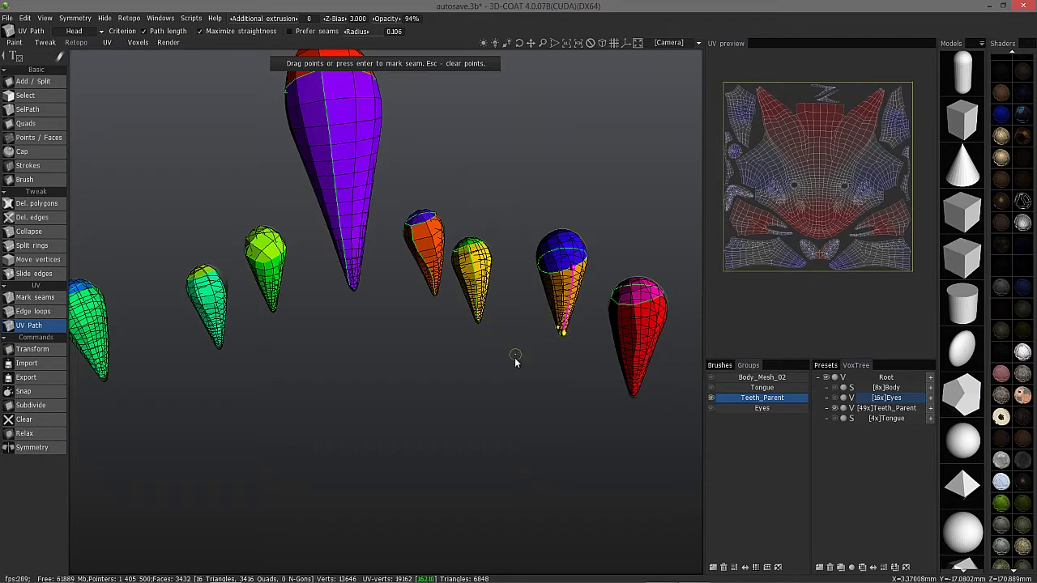
key(Return)
- Mark a lengthwise UV Path seam on the red tooth at the end of the row, from its magenta cap to the tip
mouse_move(641, 297)
middle_down()
mouse_move(620, 301)
mouse_move(640, 289)
mouse_move(634, 306)
middle_up()
click(634, 307)
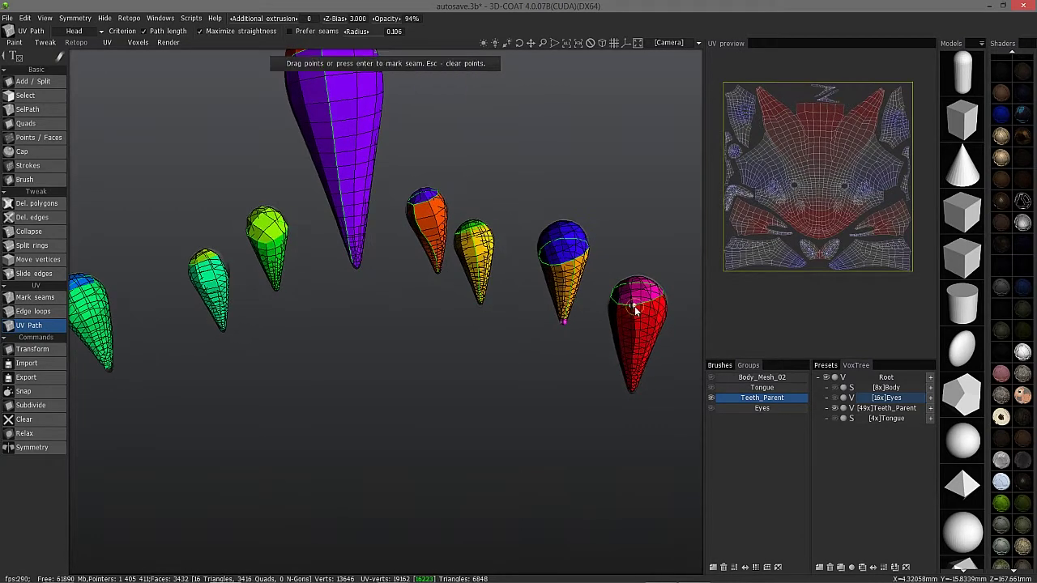
middle_drag(624, 364, 634, 355)
drag(634, 354, 629, 392)
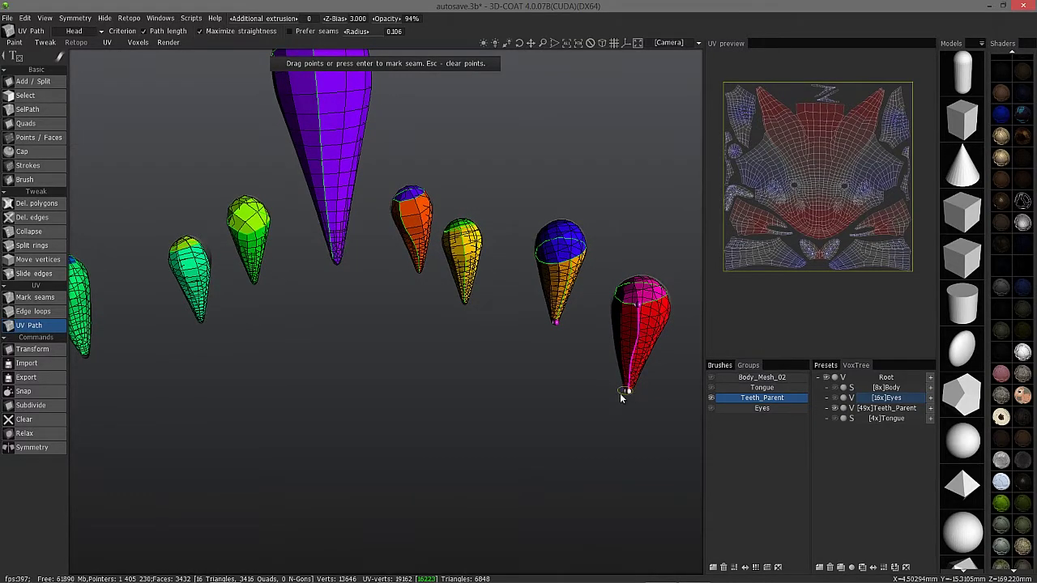
key(Return)
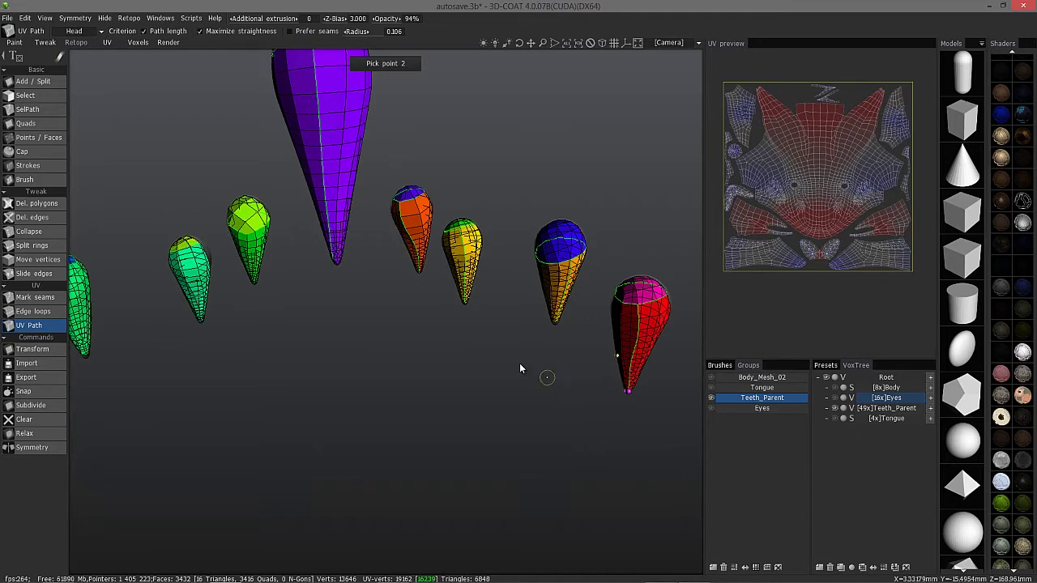
- Mark a lengthwise UV Path seam on the lime-capped green tooth across the large purple tooth, from its seam loop to the tip
scroll(527, 391, down, 5)
scroll(235, 359, up, 1)
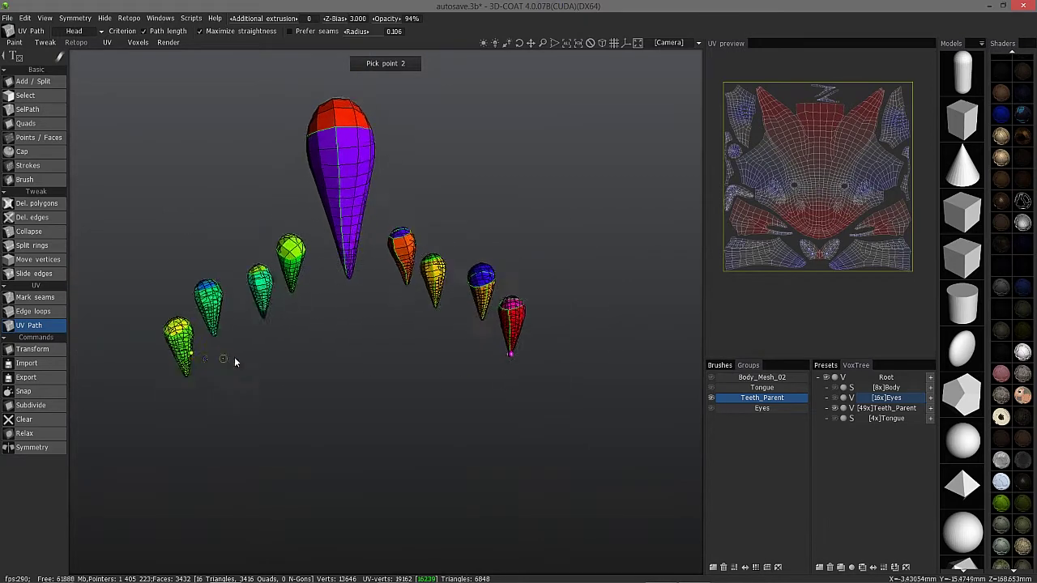
middle_drag(235, 359, 353, 365)
scroll(364, 368, up, 5)
middle_drag(509, 377, 584, 355)
scroll(559, 359, up, 3)
right_drag(584, 357, 579, 357)
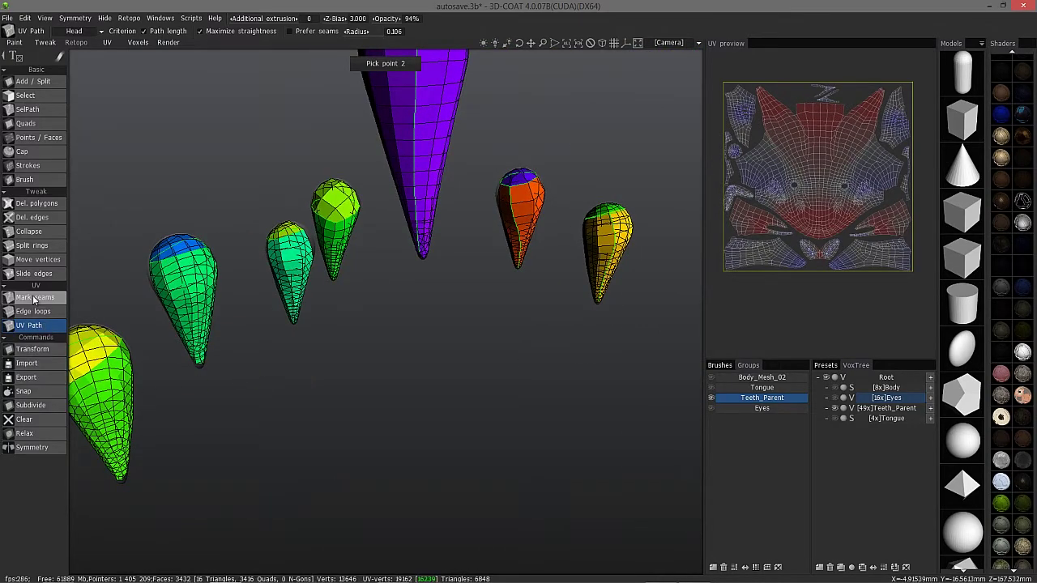
drag(228, 330, 342, 210)
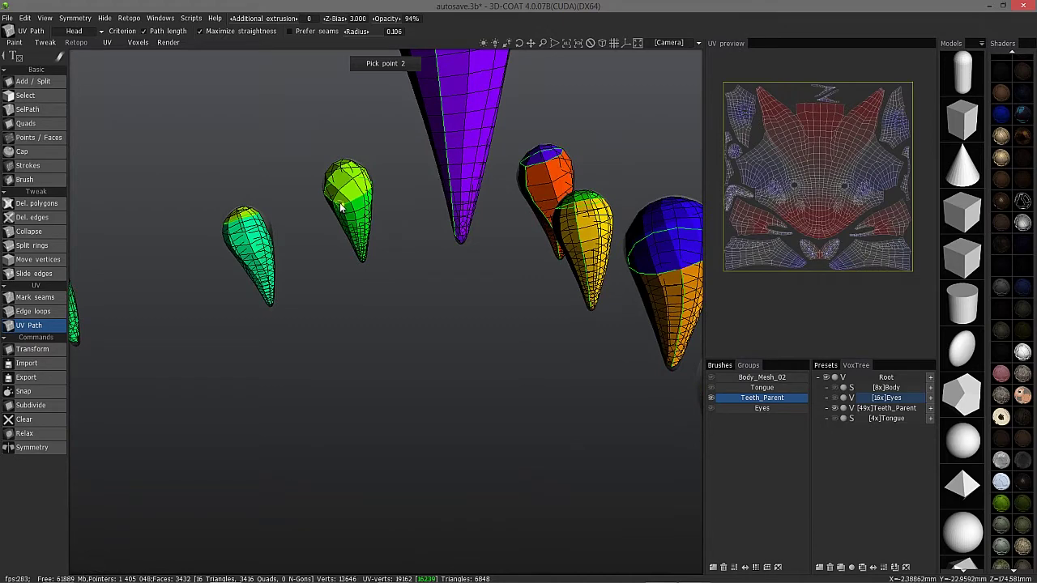
alt+middle_drag(341, 208, 409, 209)
alt+drag(409, 209, 407, 210)
click(408, 208)
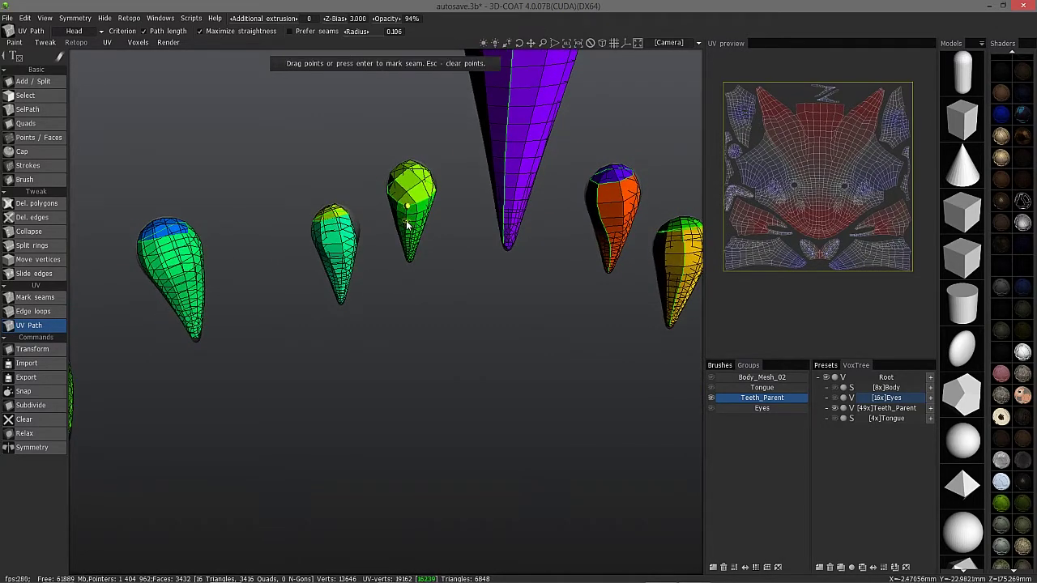
click(409, 252)
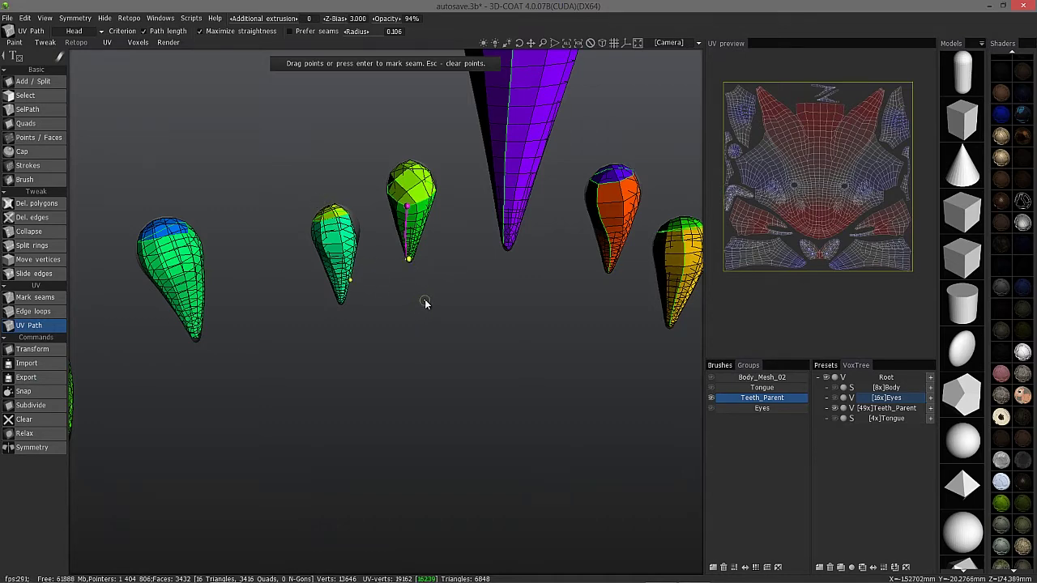
key(Return)
- Mark a lengthwise UV Path seam on the teal tooth with the yellow cap, from its seam loop to the tip
drag(303, 229, 320, 225)
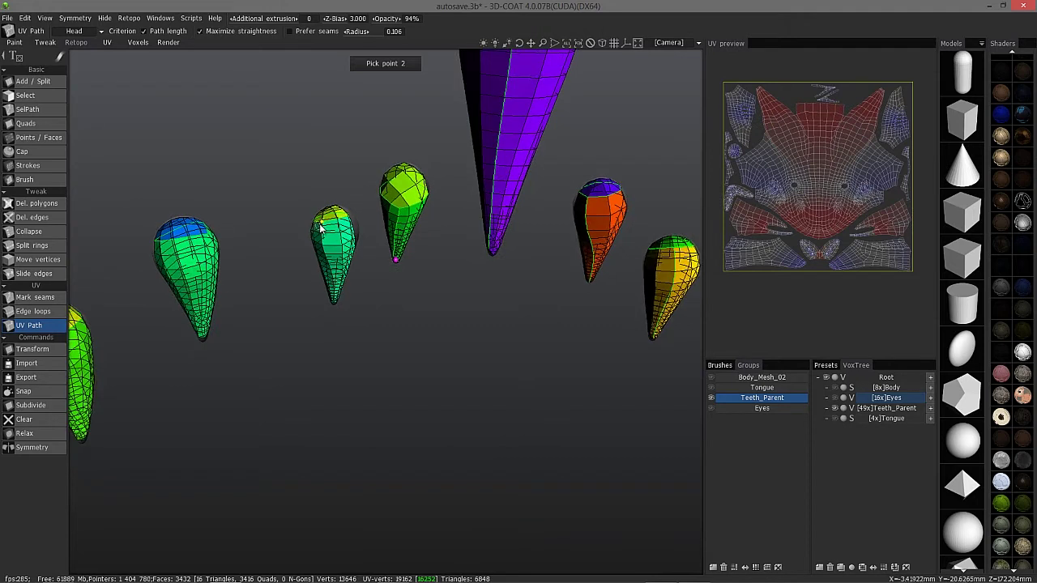
click(322, 229)
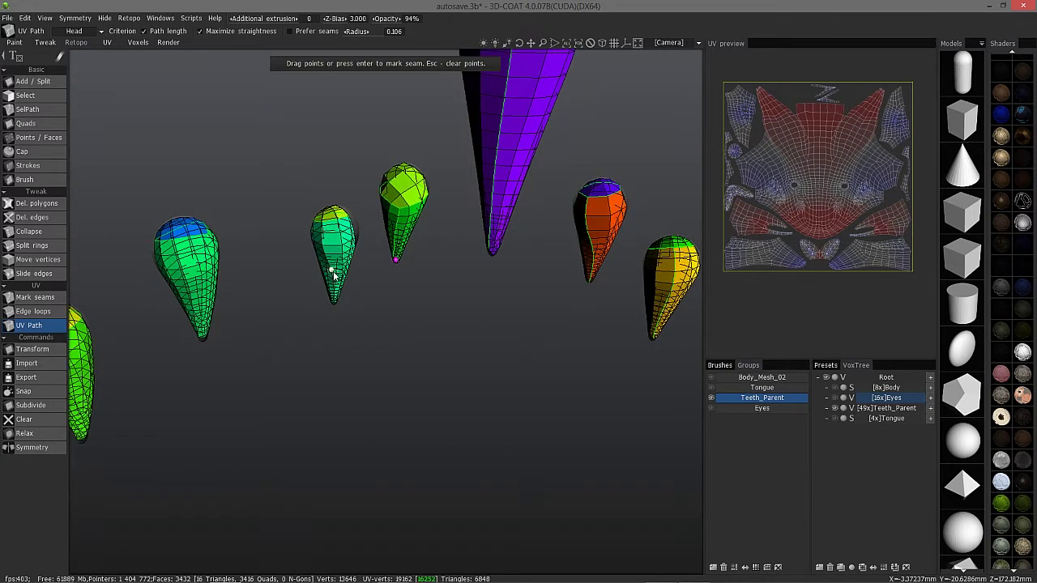
key(Return)
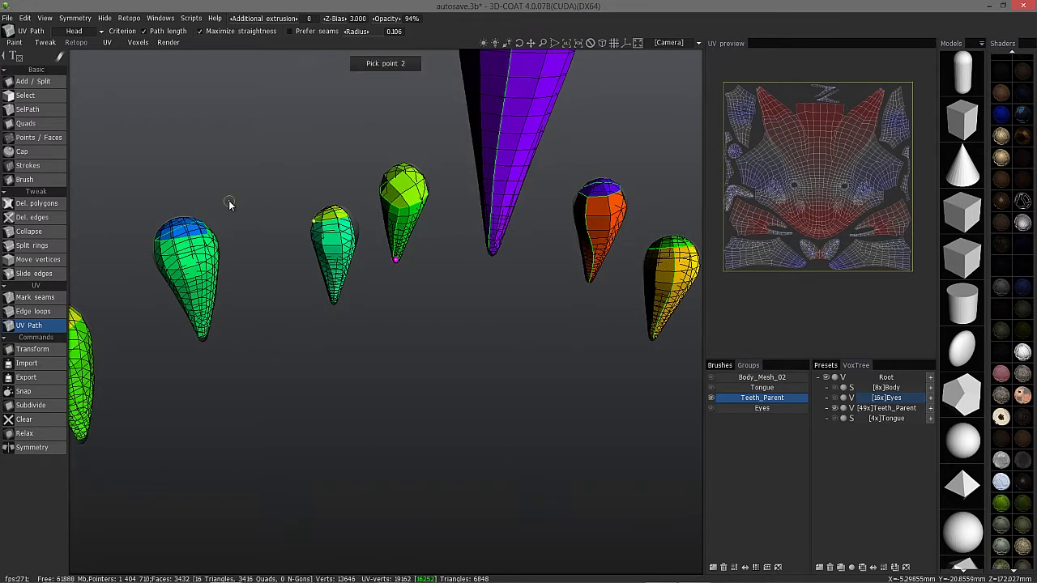
click(322, 222)
click(333, 278)
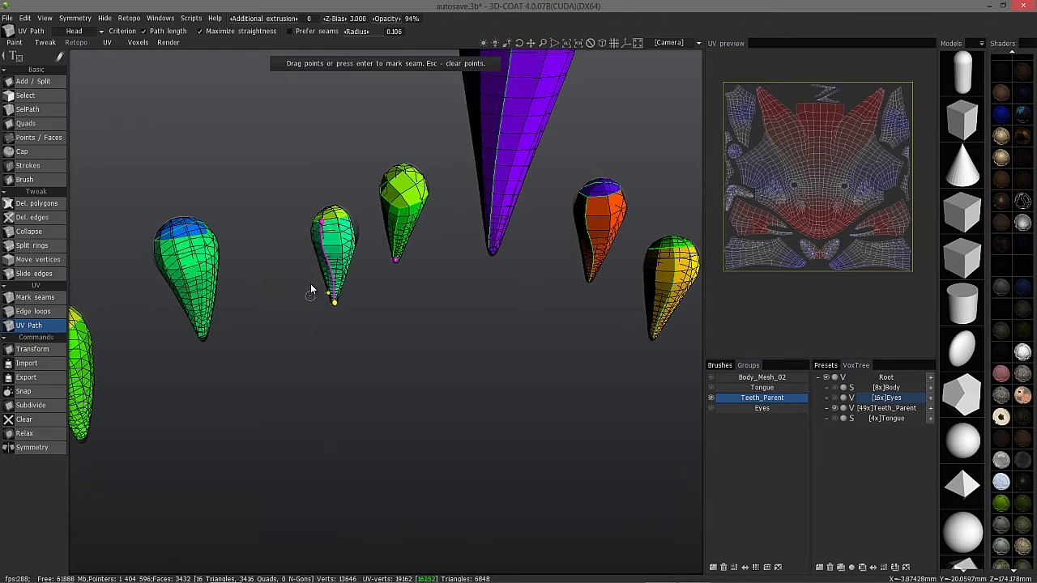
key(Return)
- Mark a lengthwise seam on the blue-capped green tooth, routing the UV Path through intermediate points from its seam loop to the tip
alt+drag(158, 243, 174, 246)
click(174, 244)
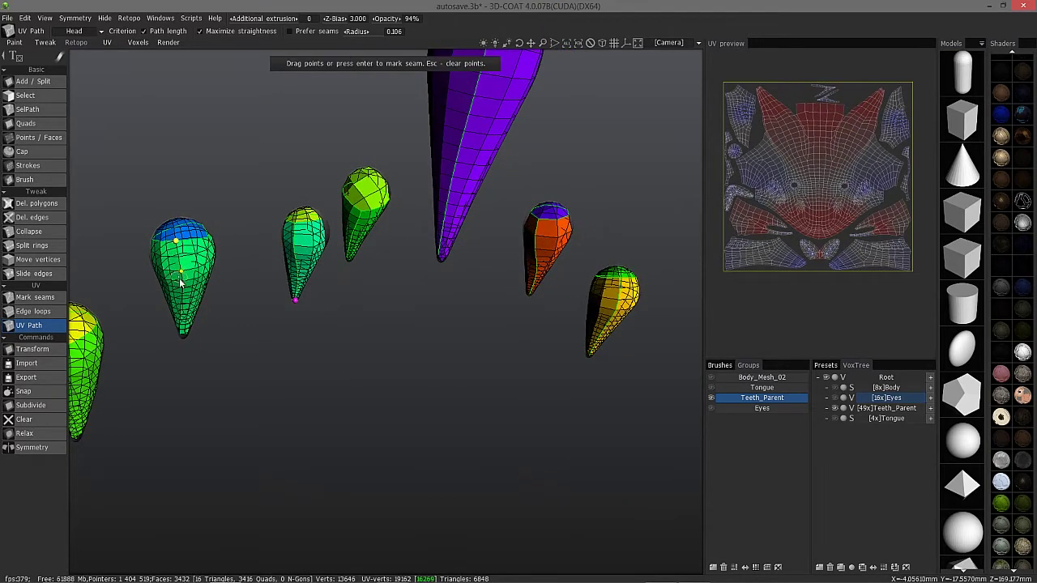
alt+drag(193, 312, 183, 314)
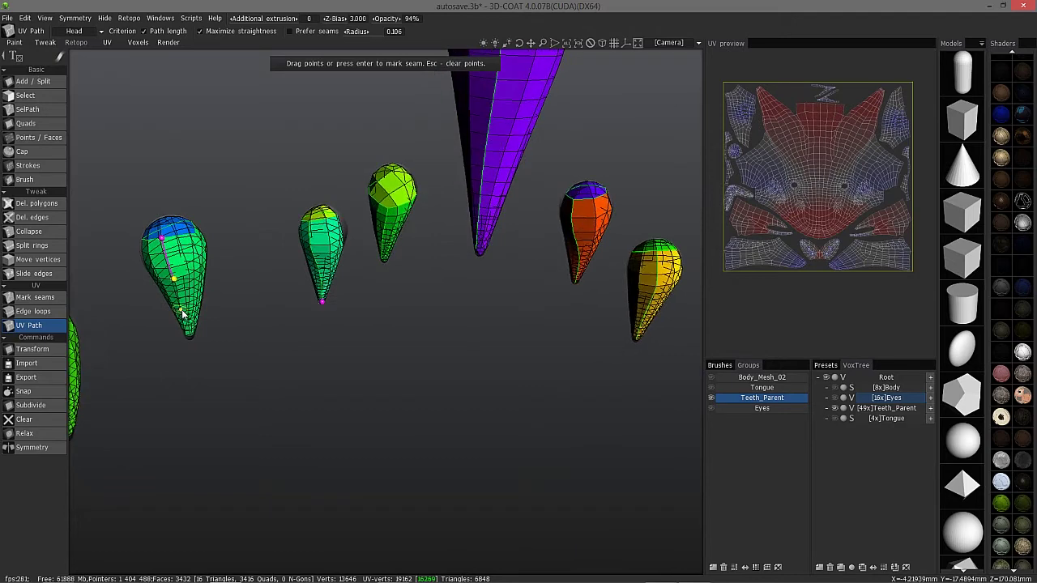
click(182, 312)
mouse_move(156, 256)
alt+mouse_down()
mouse_move(189, 278)
mouse_move(186, 298)
mouse_move(169, 290)
mouse_move(193, 289)
mouse_move(180, 289)
alt+mouse_up()
click(168, 269)
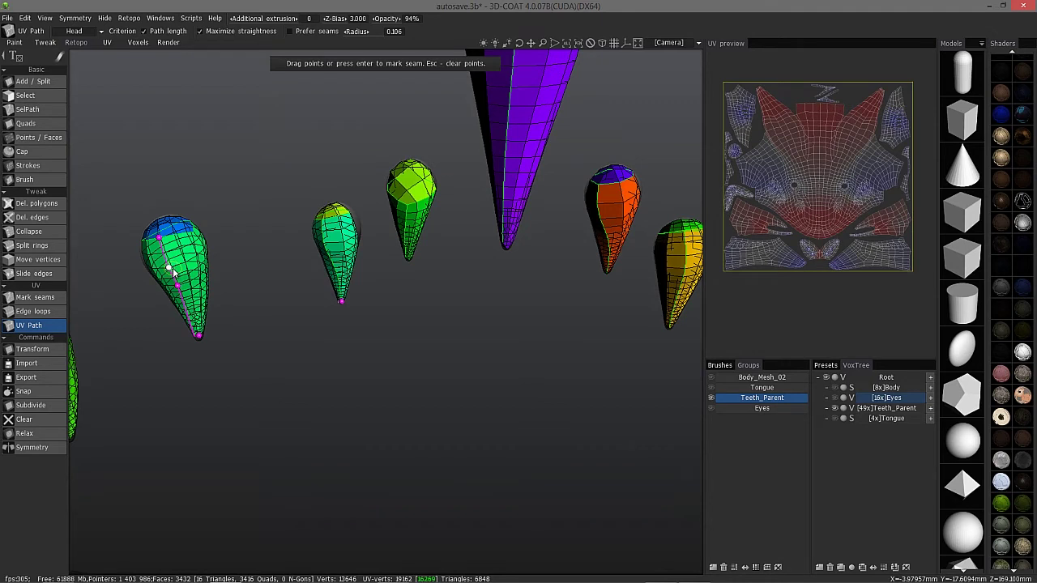
mouse_move(189, 266)
mouse_down()
mouse_move(190, 252)
mouse_move(169, 253)
mouse_move(175, 269)
mouse_up()
right_drag(174, 269, 221, 347)
alt+drag(221, 348, 393, 316)
right_drag(473, 310, 516, 333)
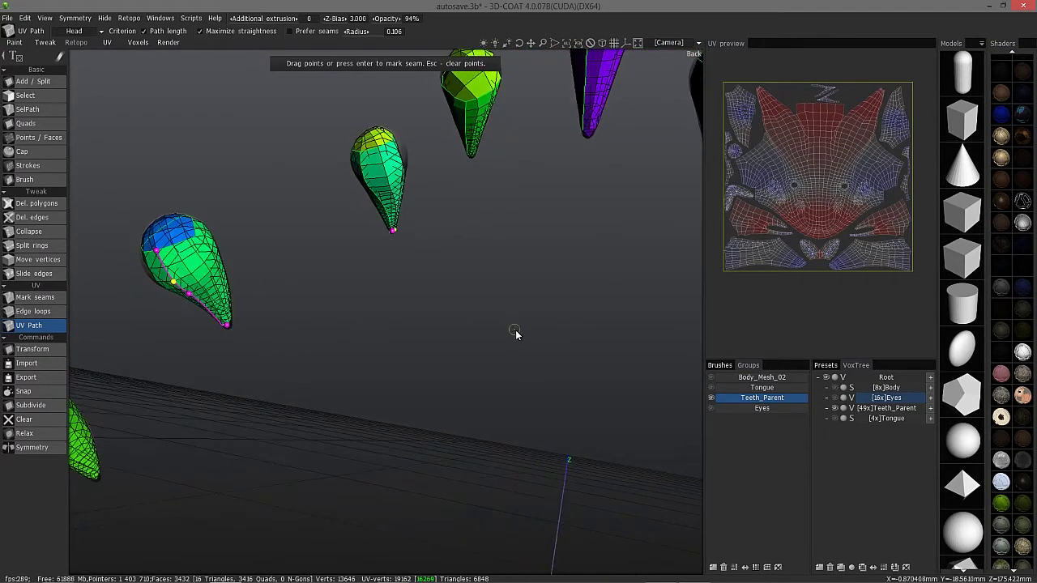
key(Return)
- Lower the opacity to 56% and mark a lengthwise UV Path seam on the yellow-capped green tooth at the row's end
right_drag(324, 312, 282, 320)
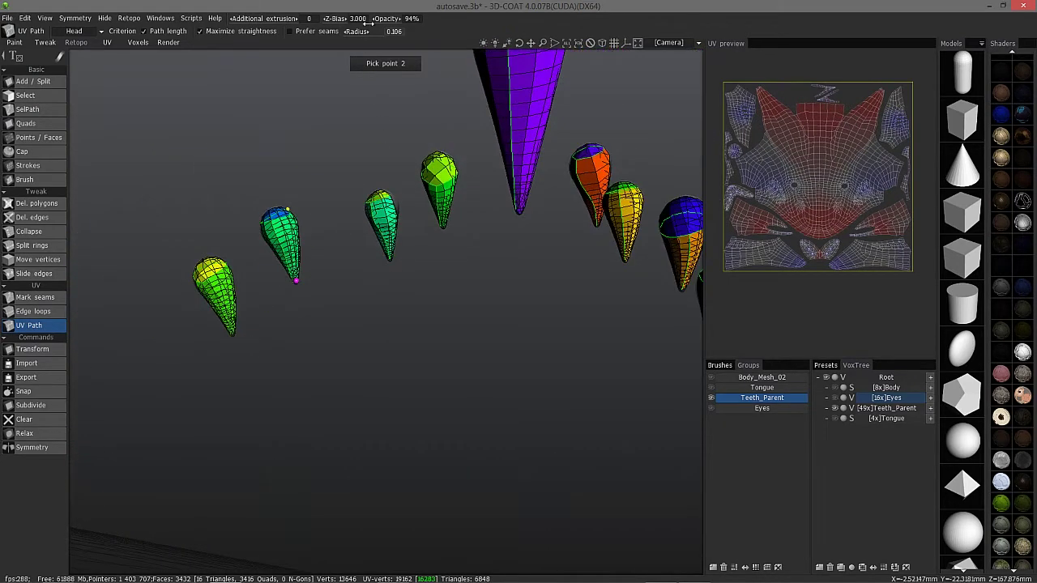
drag(382, 19, 367, 27)
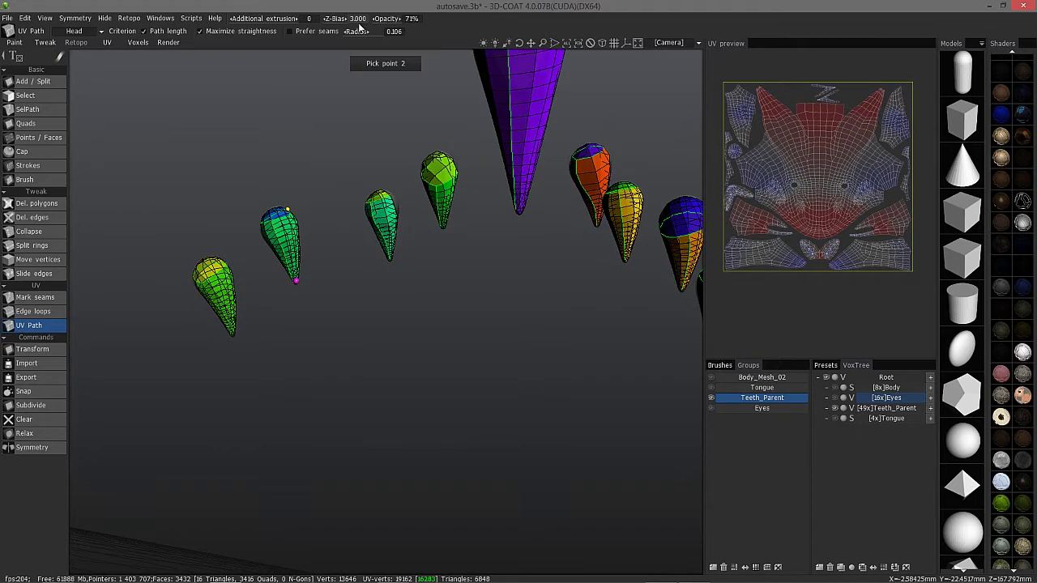
right_drag(292, 260, 188, 262)
click(188, 262)
right_drag(194, 299, 195, 302)
drag(195, 302, 212, 355)
right_drag(213, 355, 496, 174)
key(Return)
- Mark a lengthwise UV Path seam on the large magenta tooth in the other row, from its green cap to the tip
drag(484, 203, 482, 310)
right_drag(481, 315, 460, 309)
click(461, 308)
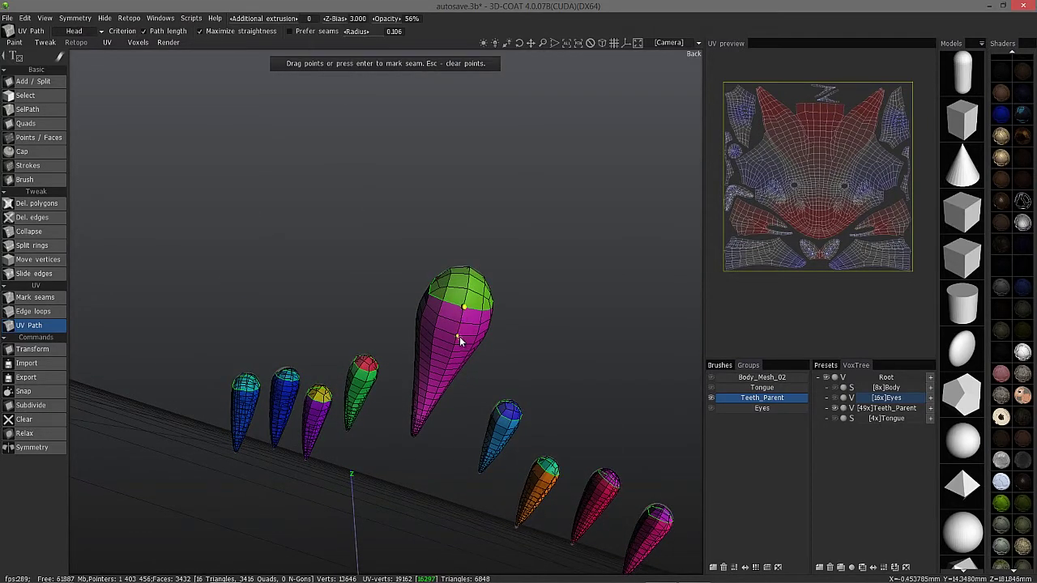
click(416, 436)
right_drag(419, 440, 540, 324)
- Mark a lengthwise UV Path seam on the light blue tooth beside the large magenta one, from its seam loop to the tip
alt+drag(451, 392, 500, 419)
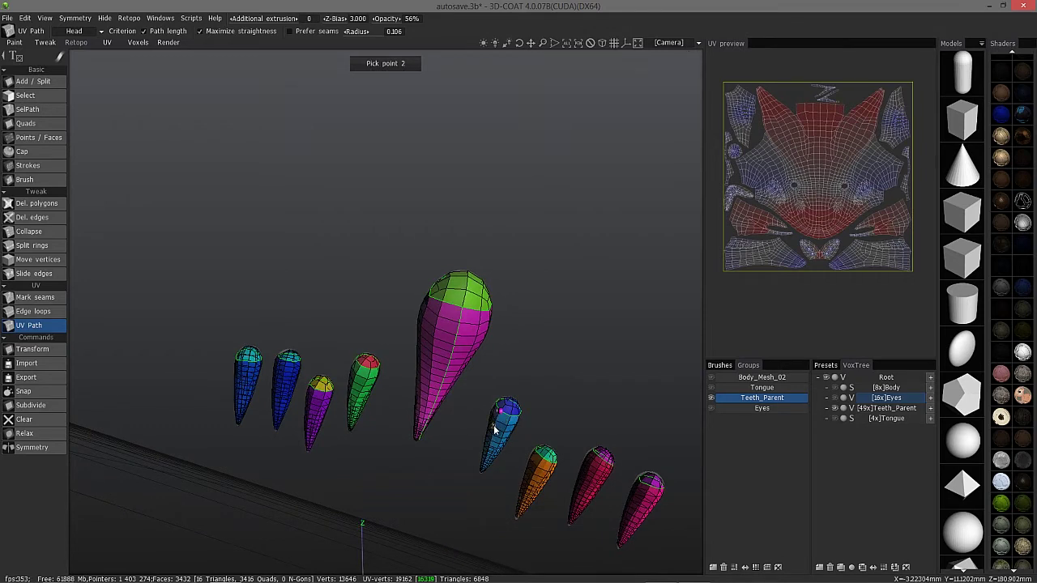
click(495, 432)
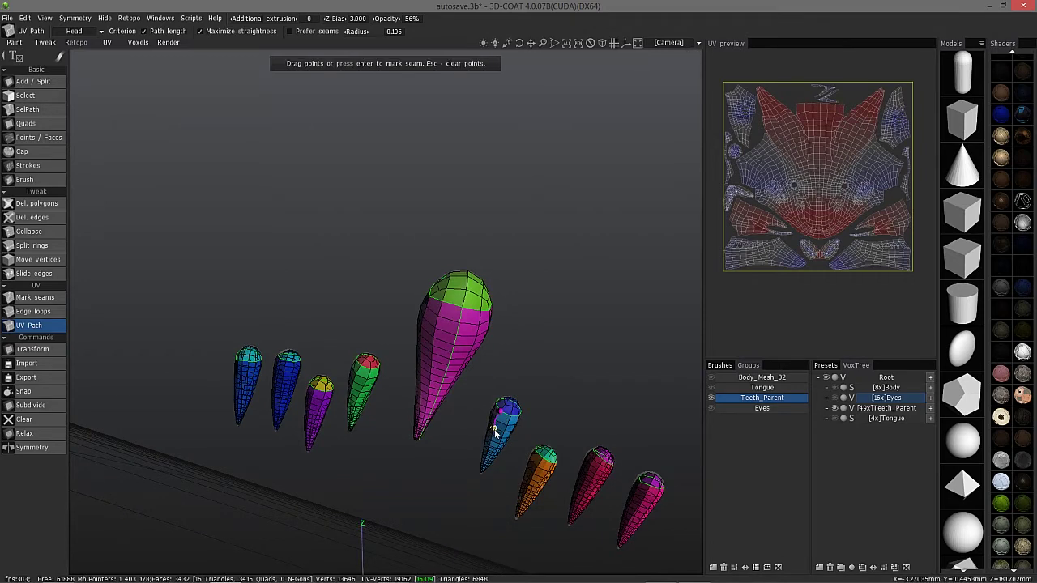
click(482, 470)
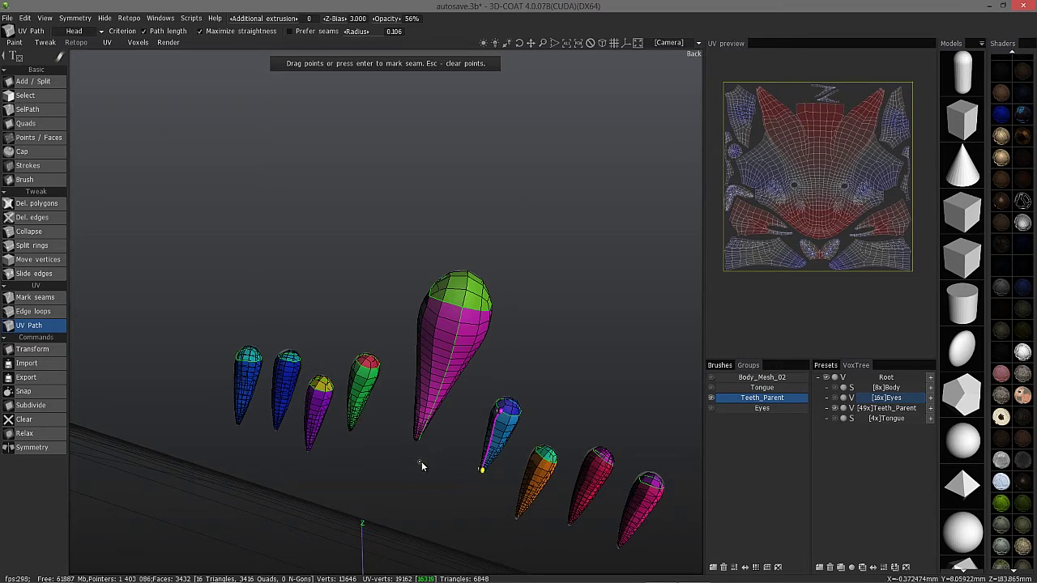
key(Return)
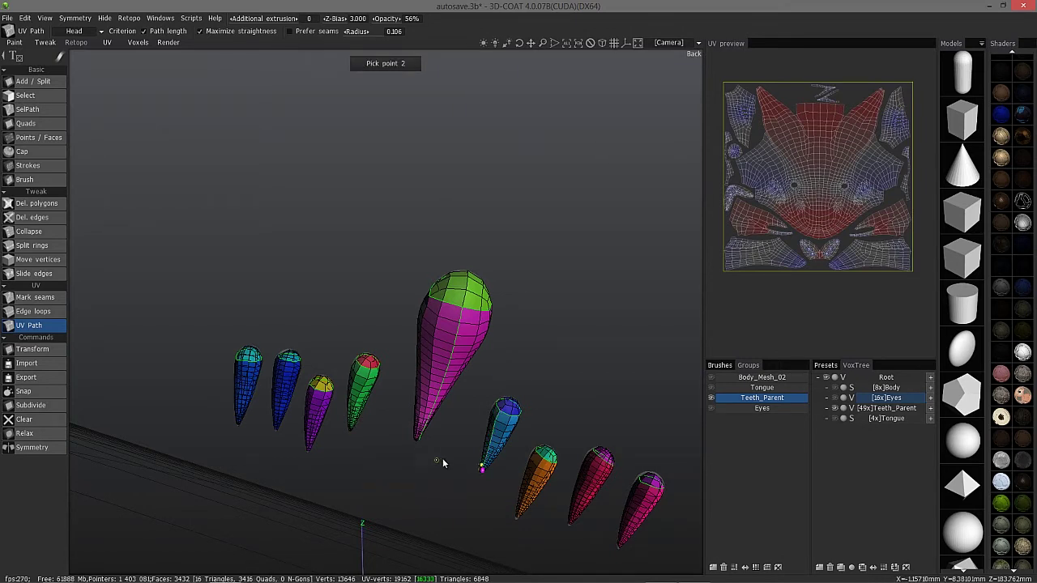
- Mark lengthwise UV Path seams on the teal-capped orange tooth and the neighbouring crimson tooth, from their seam loops to their tips
click(545, 462)
drag(528, 488, 520, 511)
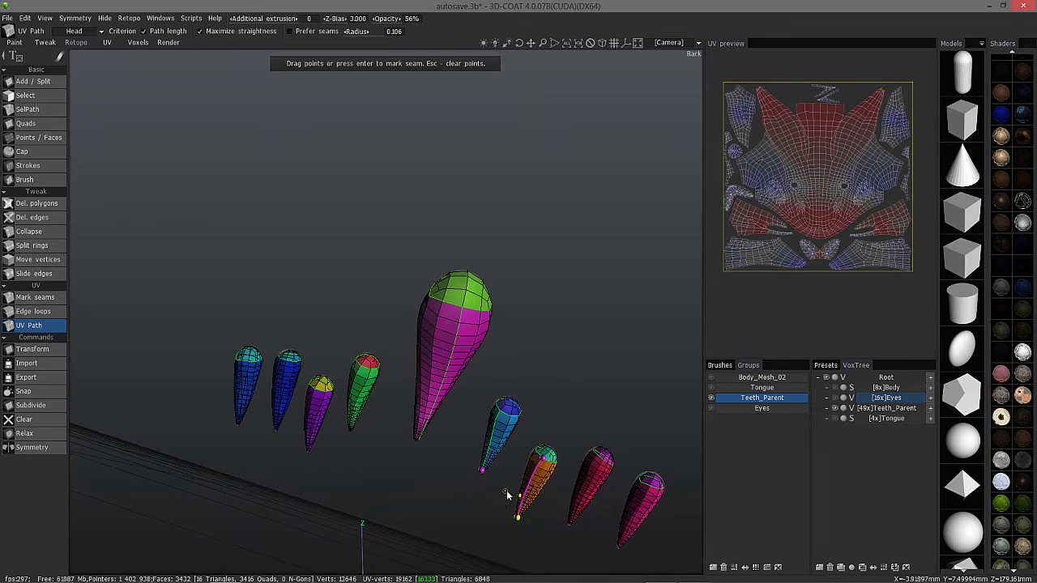
key(Return)
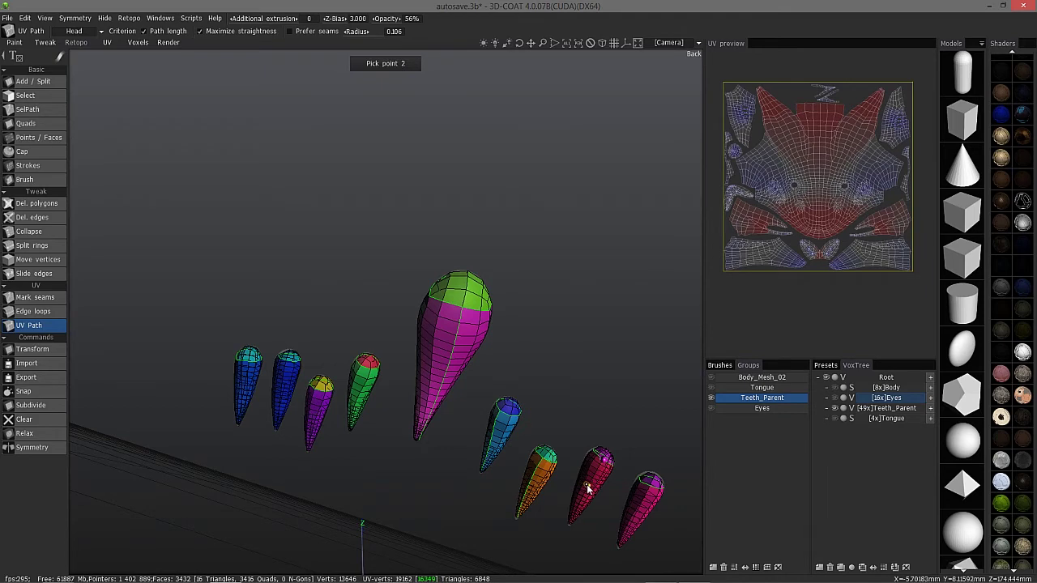
click(588, 493)
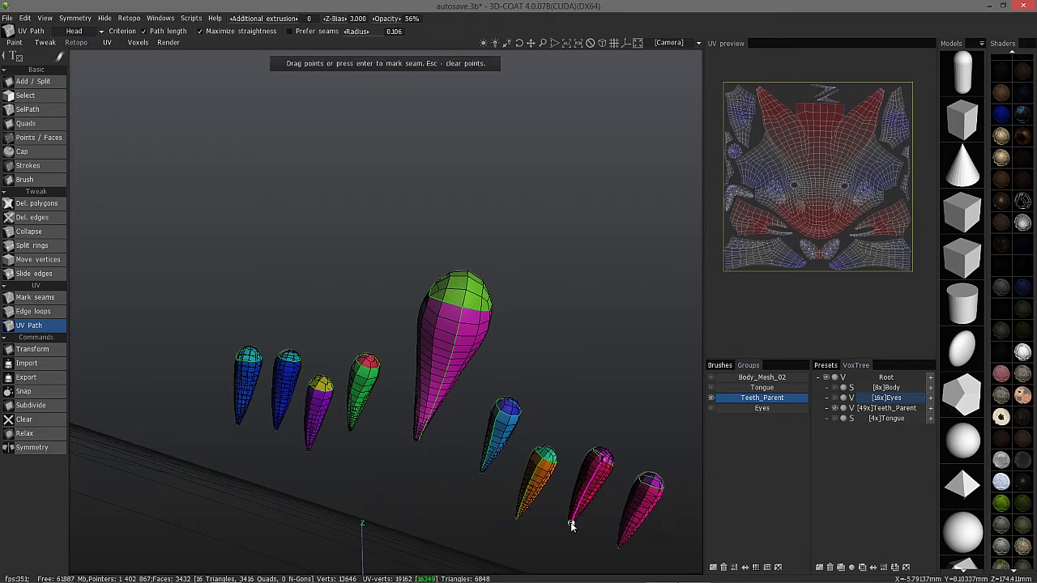
key(Return)
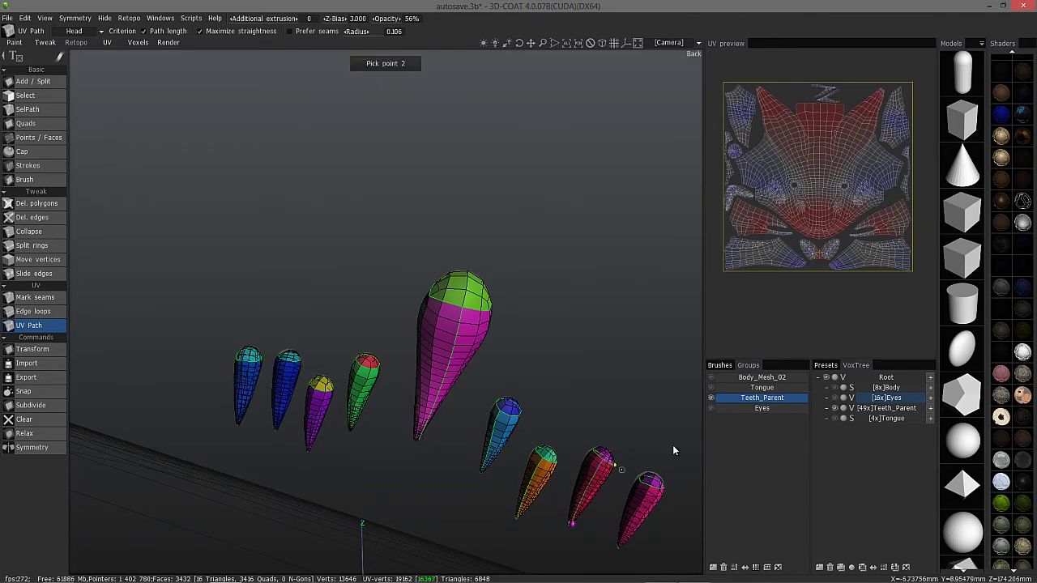
- Mark a lengthwise UV Path seam on the last magenta tooth beyond the crimson one, from its seam loop to the tip
right_drag(648, 478, 600, 465)
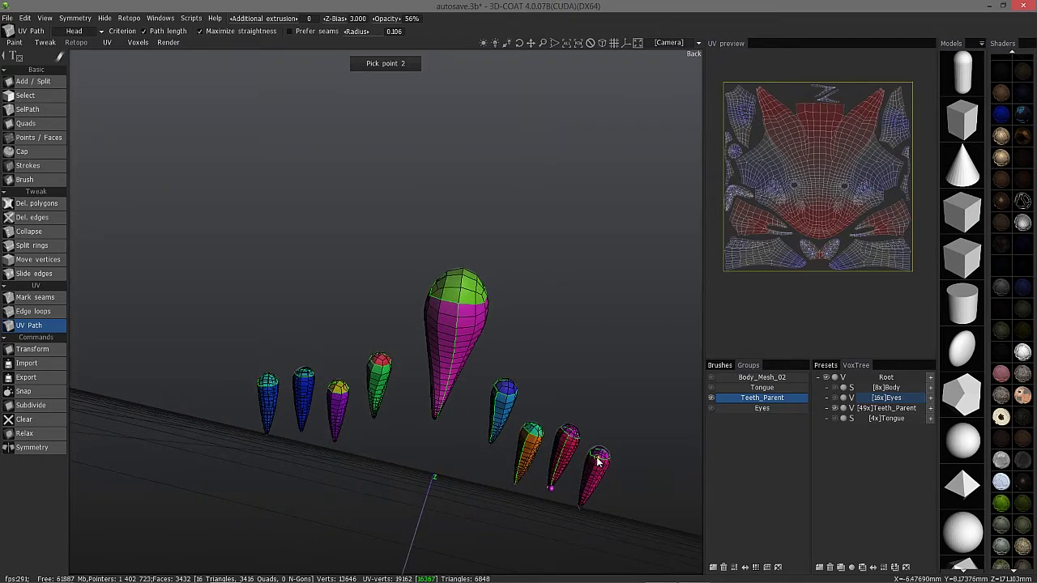
click(598, 462)
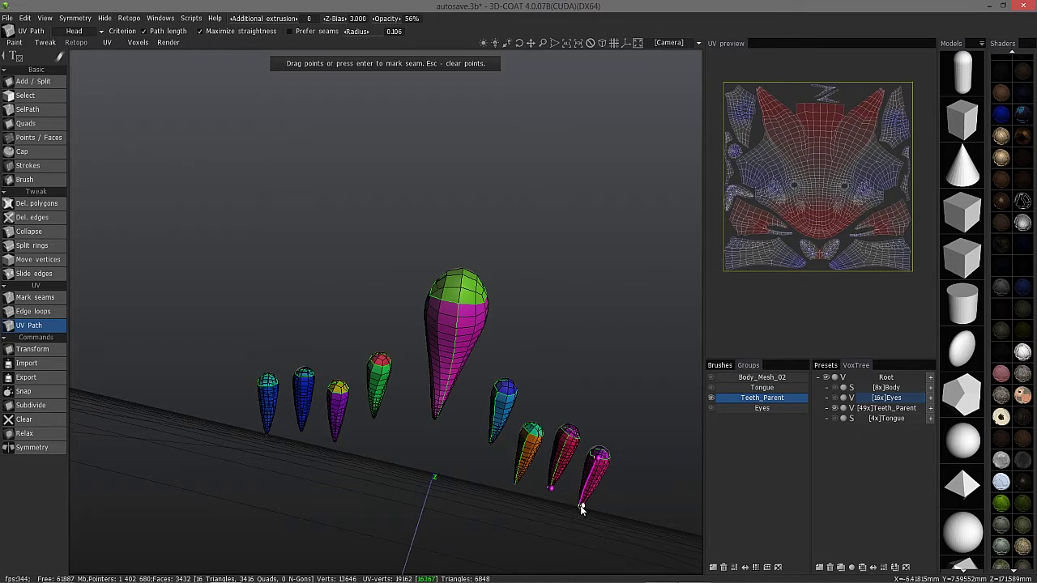
key(Return)
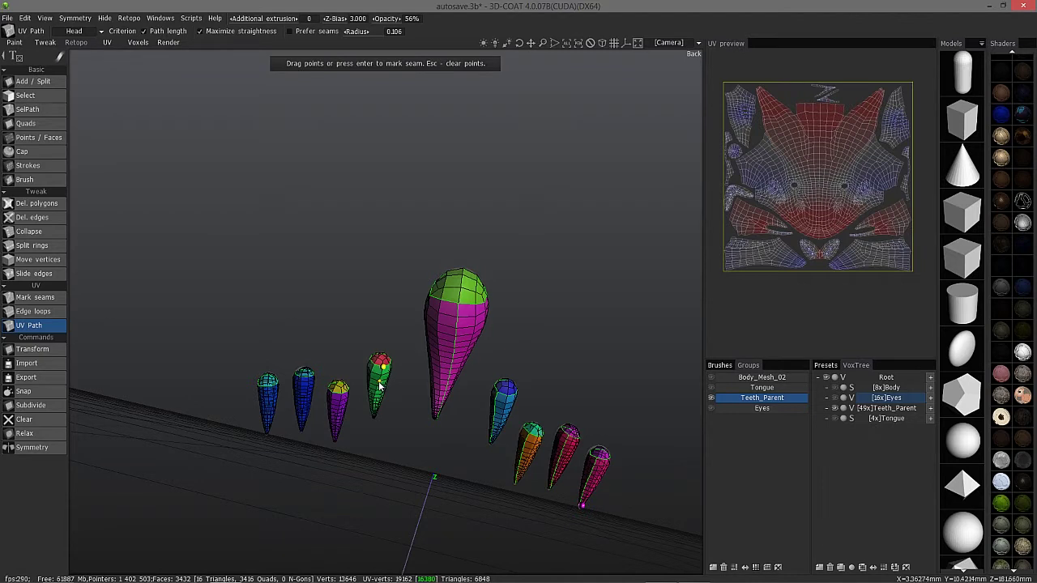
- Mark lengthwise UV Path seams on the red-capped green tooth and the neighbouring yellow-capped purple tooth, from their seam loops to their tips
alt+drag(385, 371, 383, 369)
click(384, 368)
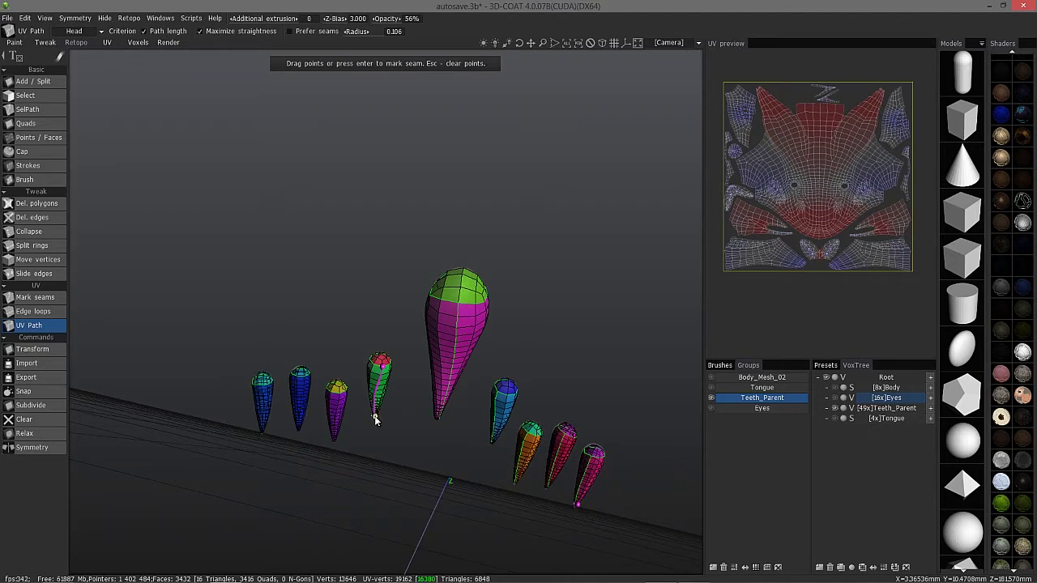
click(376, 416)
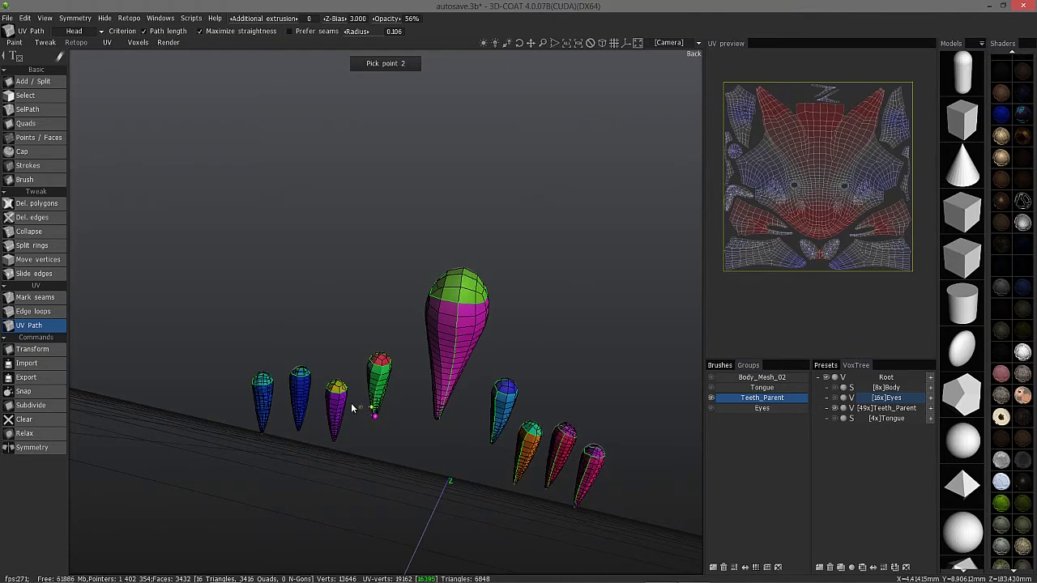
click(342, 397)
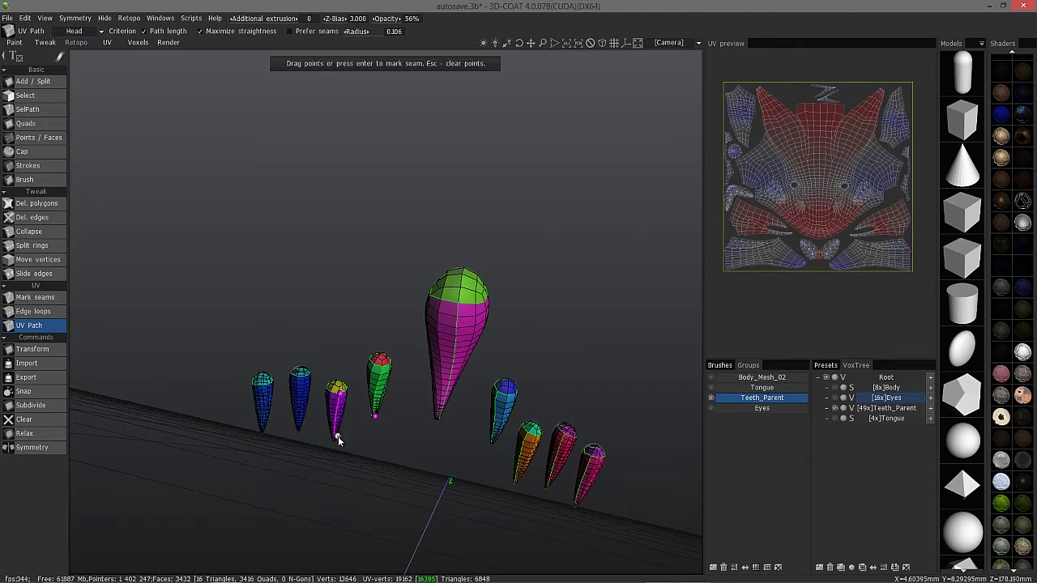
key(Return)
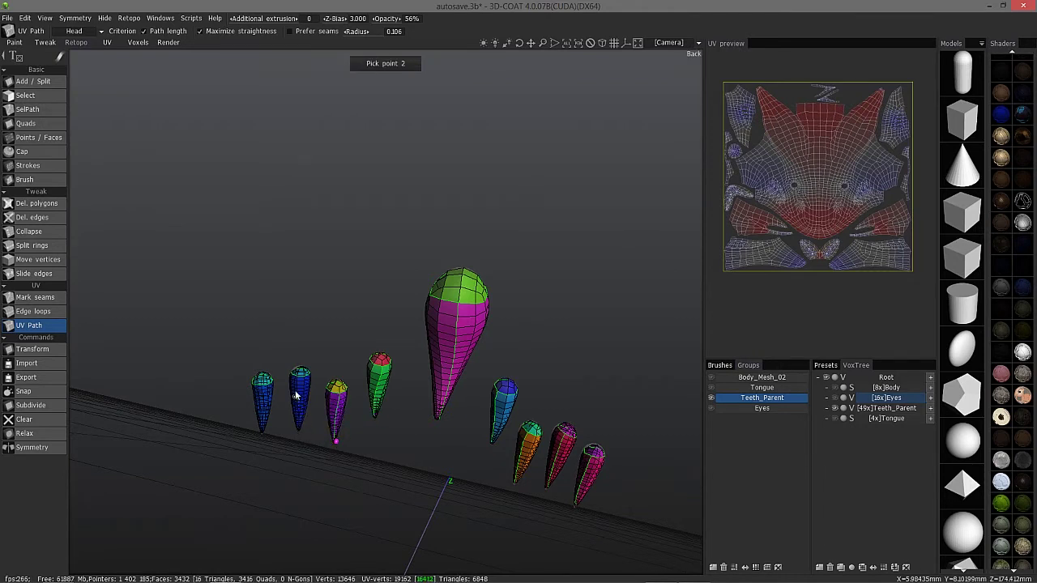
- Mark lengthwise UV Path seams on the two blue teeth beyond the purple one, from their seam loops to their tips
click(297, 398)
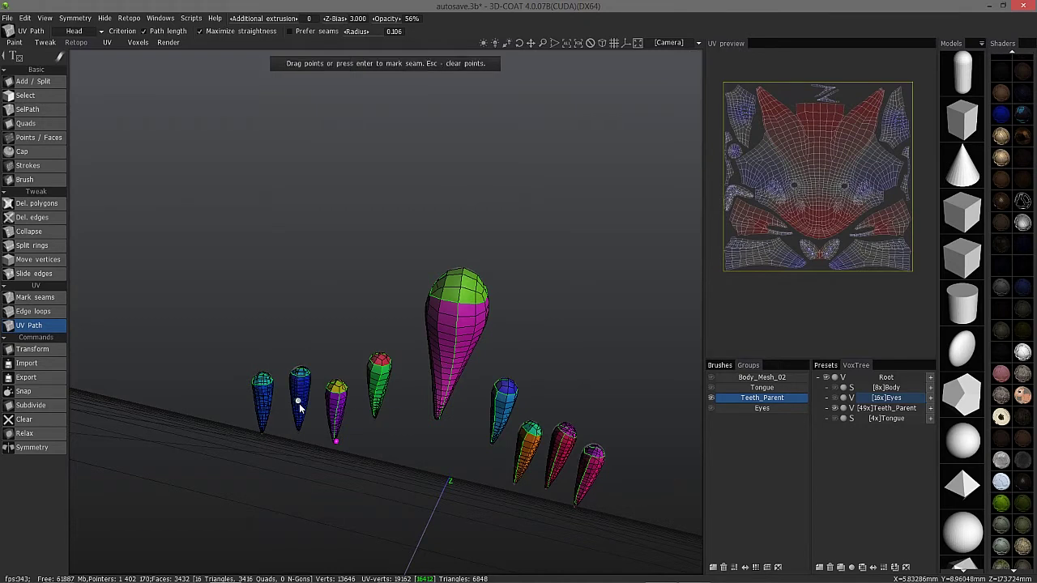
key(Return)
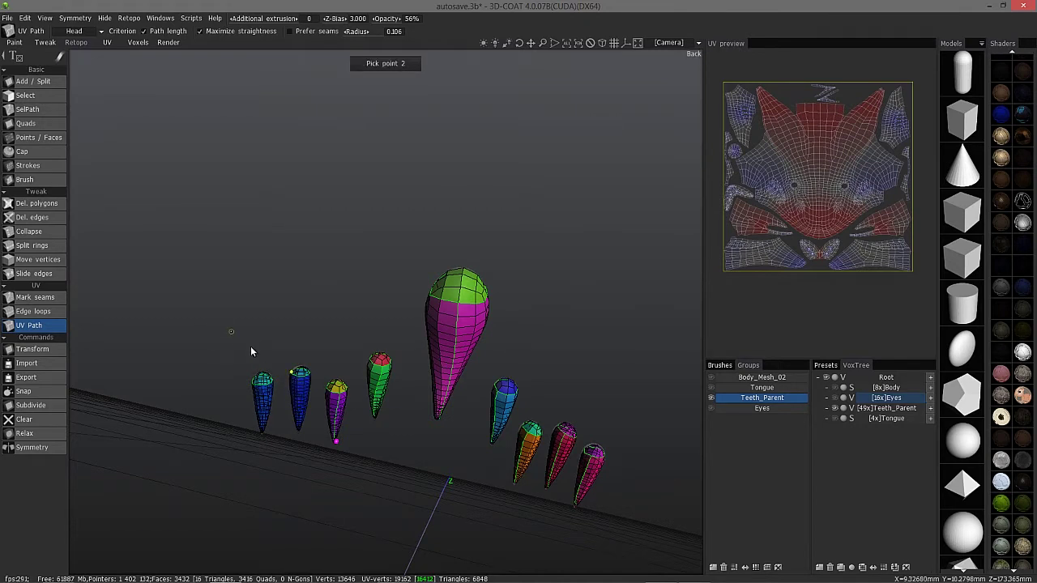
click(298, 379)
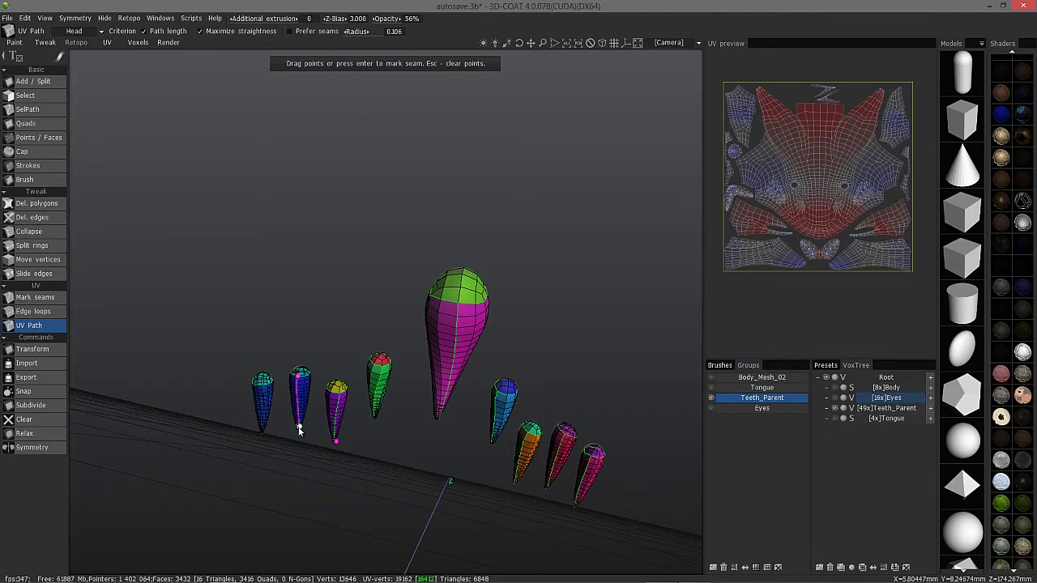
key(Return)
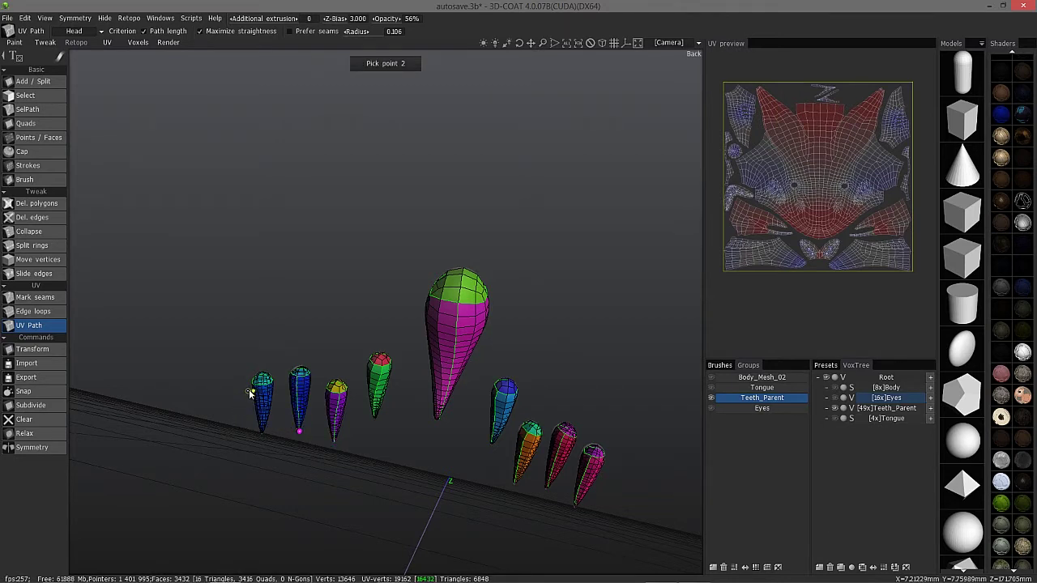
click(257, 387)
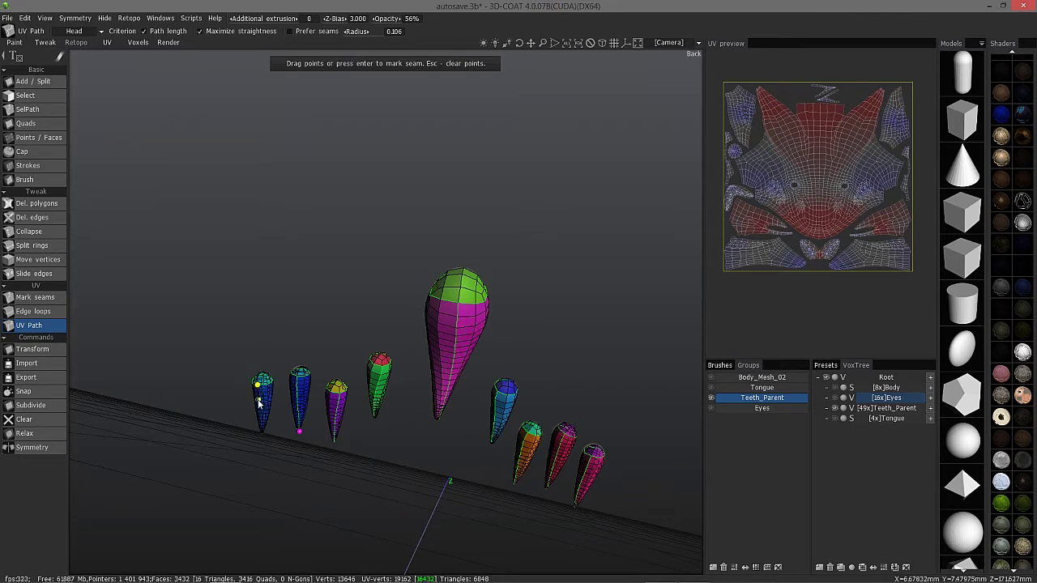
drag(260, 406, 262, 427)
key(Return)
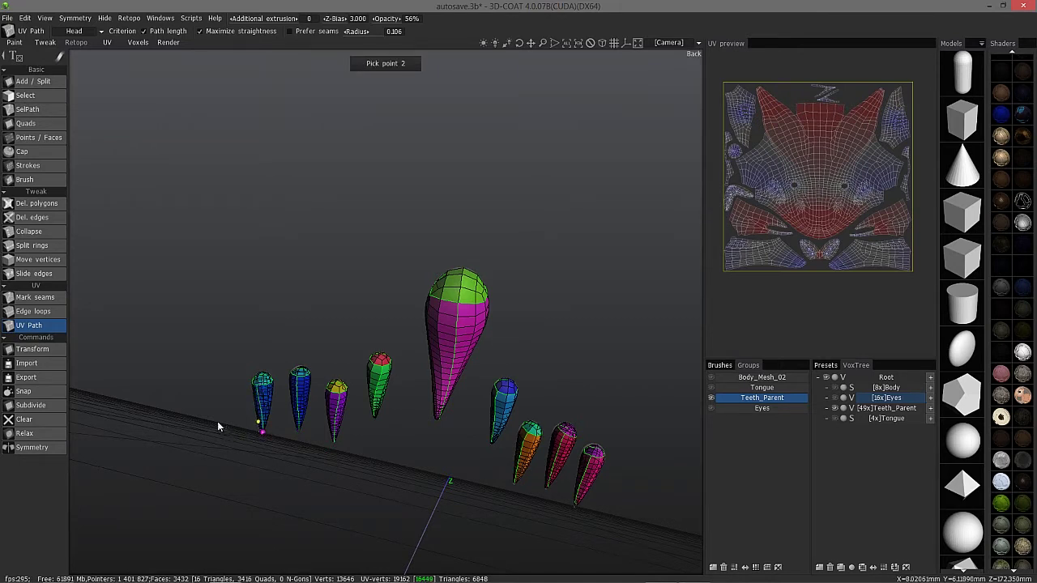
- Show the Eyes and Tongue retopo layers alongside the teeth
mouse_move(551, 333)
mouse_down()
mouse_move(572, 294)
mouse_move(565, 243)
mouse_move(589, 301)
mouse_move(635, 301)
mouse_move(711, 376)
mouse_move(716, 412)
mouse_up()
click(709, 409)
drag(365, 241, 470, 259)
click(711, 389)
drag(199, 384, 427, 262)
drag(427, 332, 567, 295)
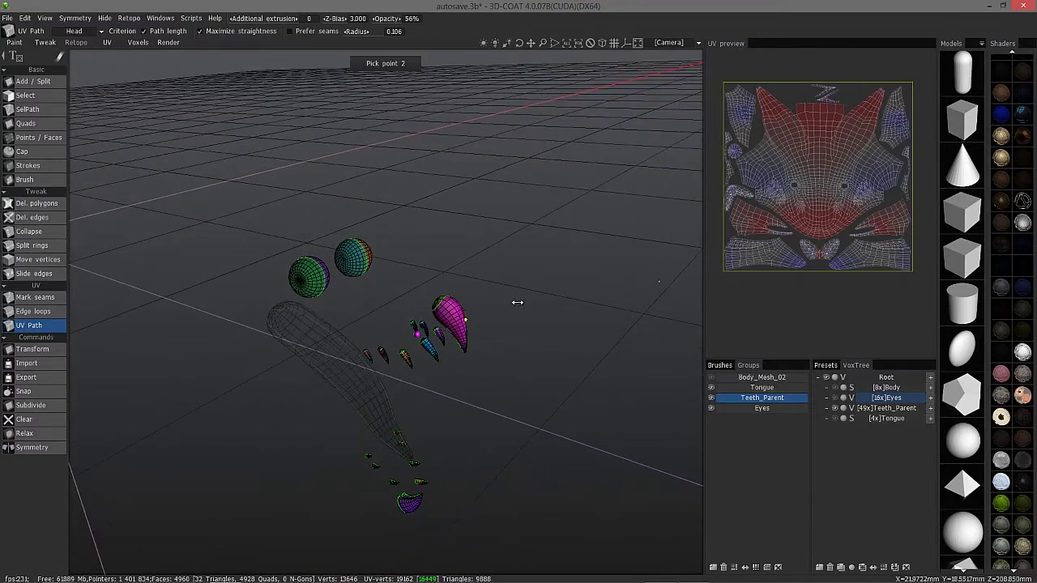
drag(419, 333, 448, 324)
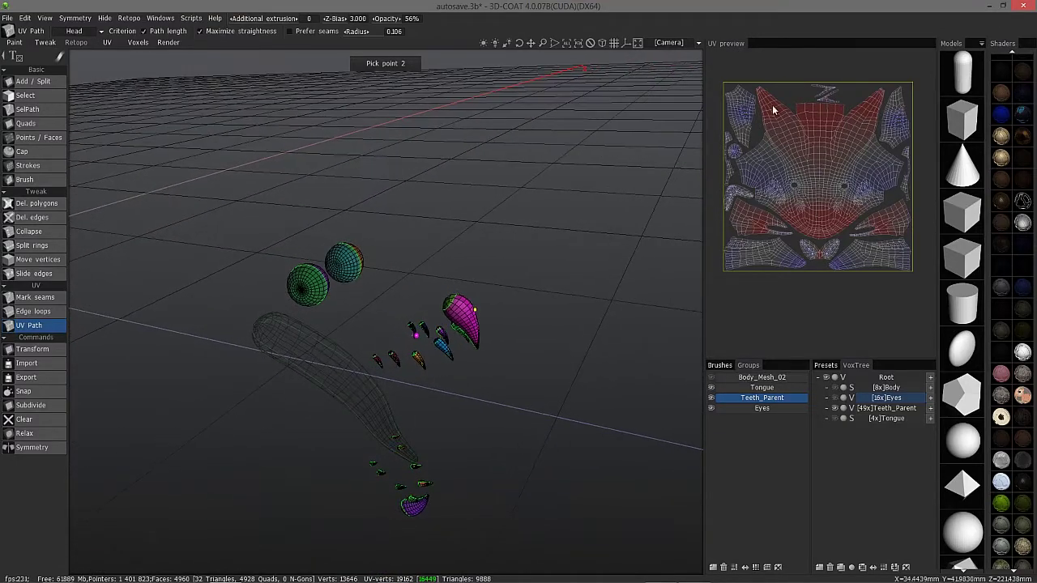
drag(855, 225, 414, 344)
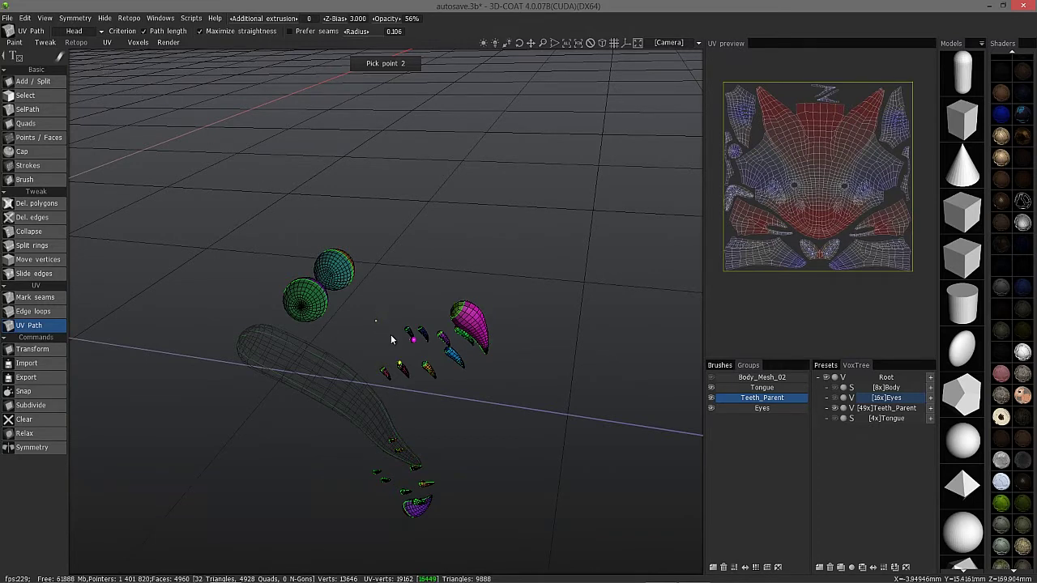
- Switch the current UV set to Teeth_Tongue
click(77, 31)
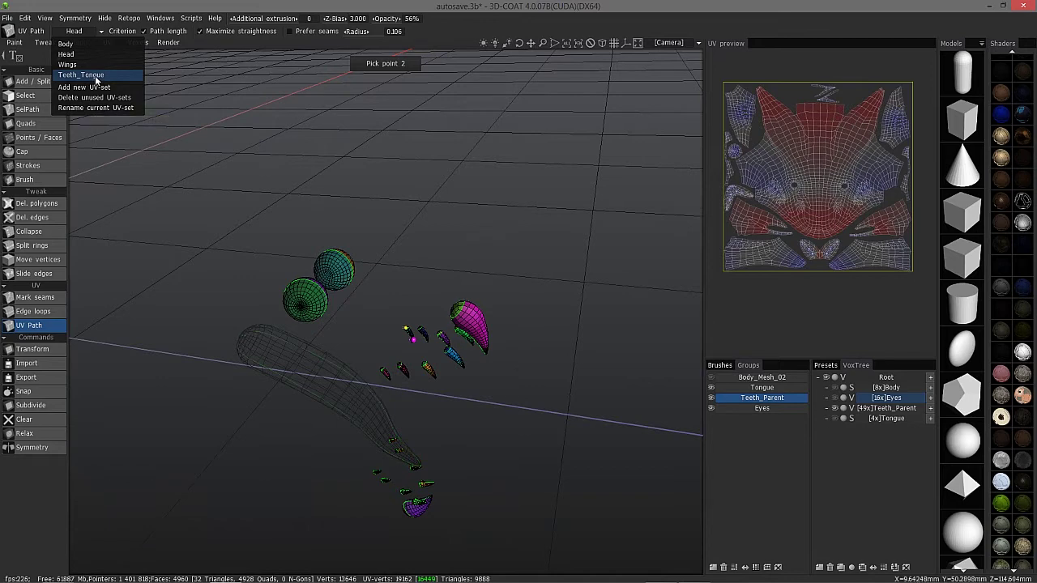
click(95, 77)
drag(205, 144, 334, 266)
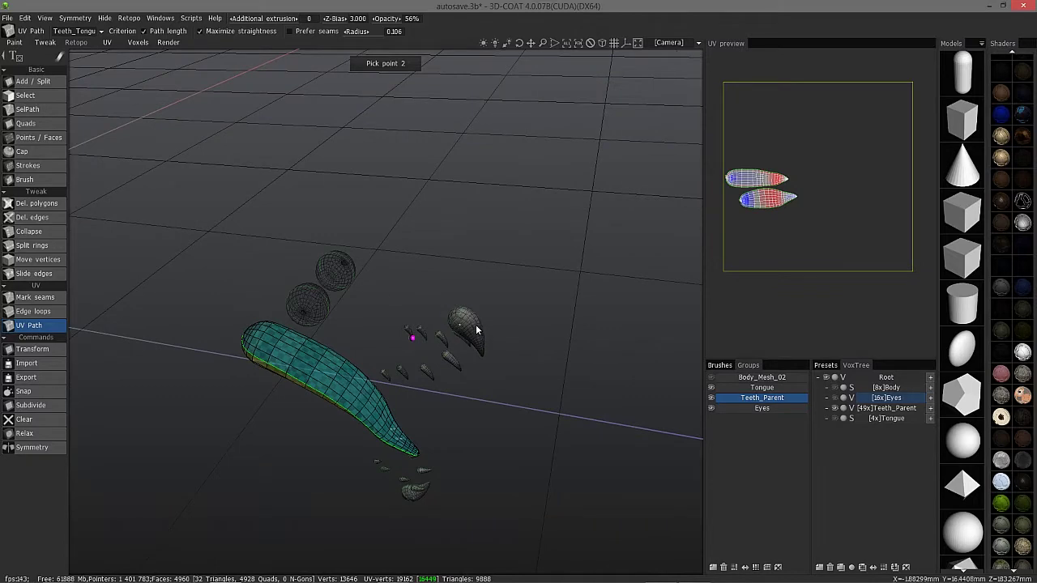
drag(320, 310, 475, 325)
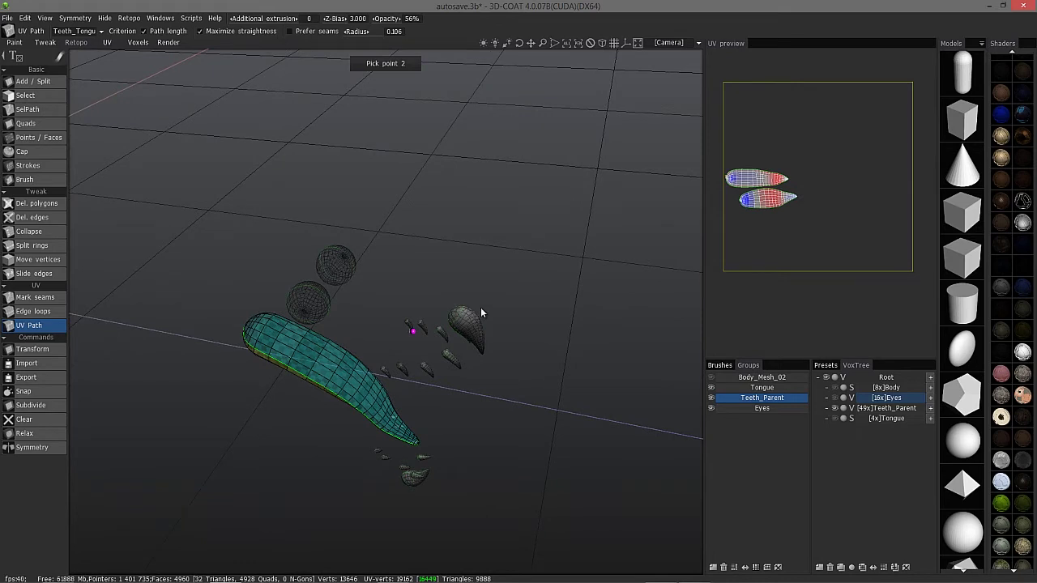
- Select all faces of the Teeth_Parent layer and move them to the Teeth_Tongue UV set
click(757, 570)
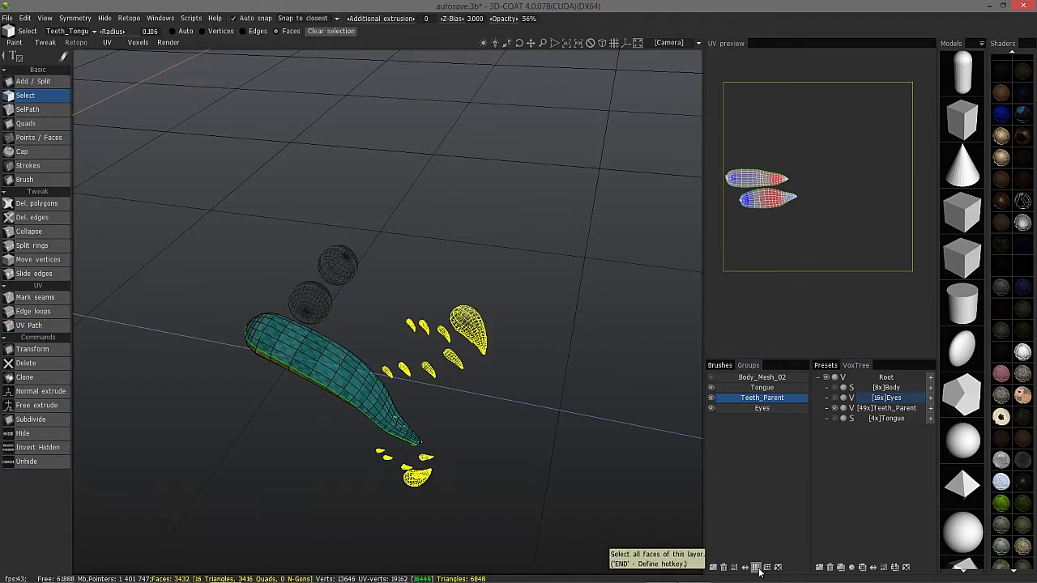
click(41, 300)
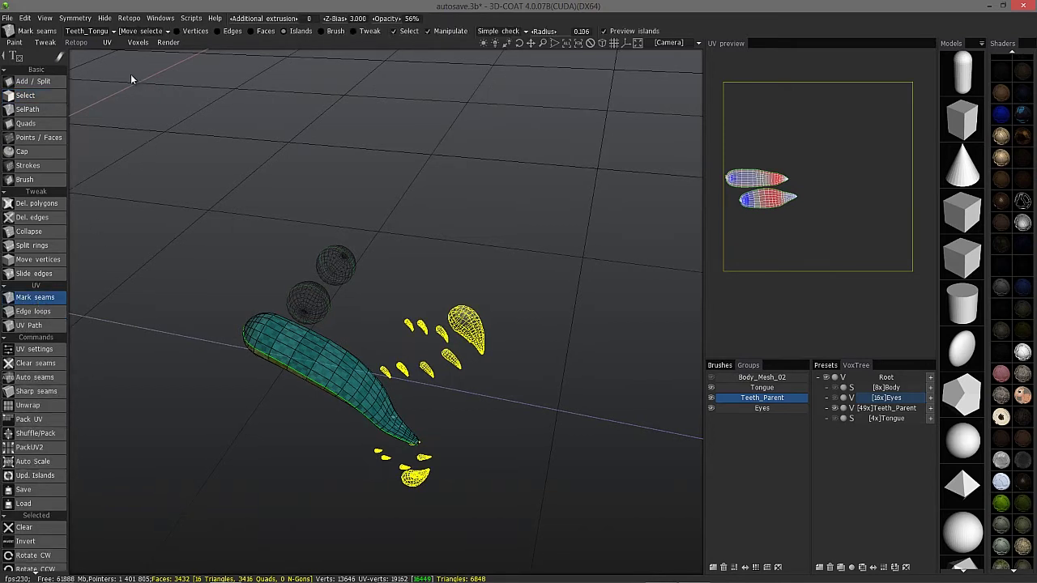
click(167, 32)
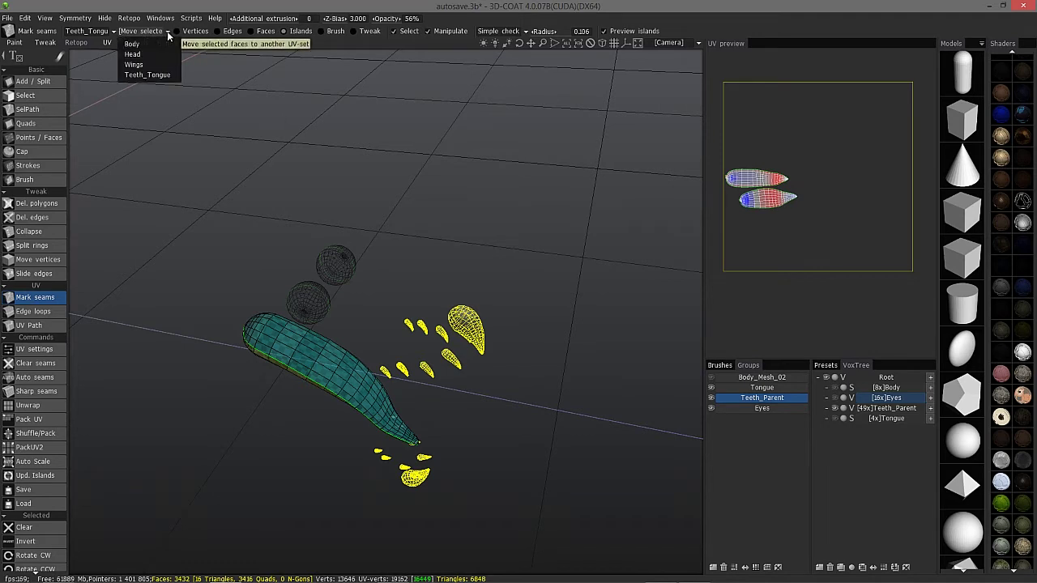
click(154, 74)
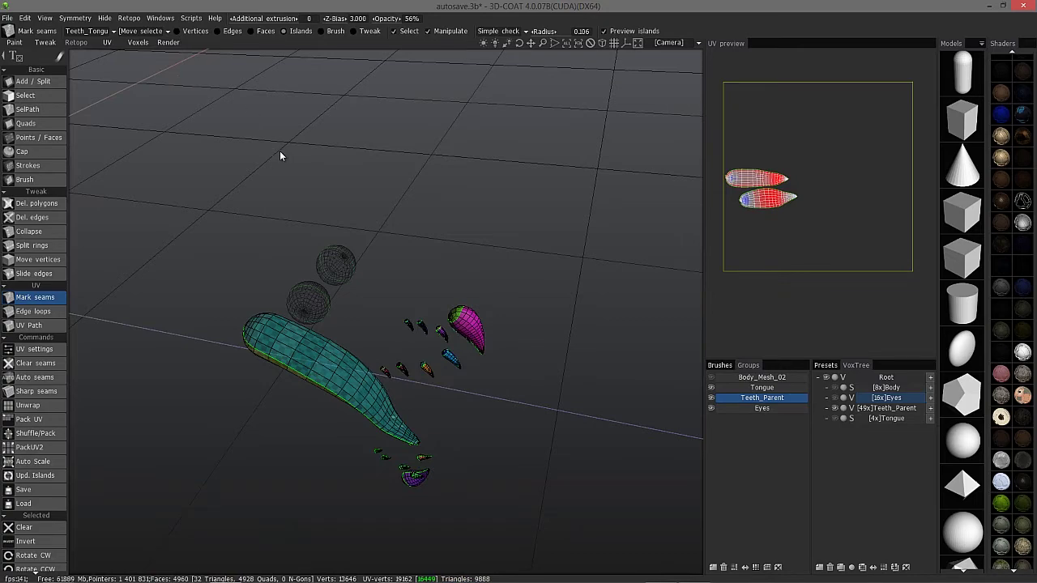
drag(403, 357, 406, 477)
middle_drag(392, 308, 416, 491)
middle_drag(421, 345, 445, 311)
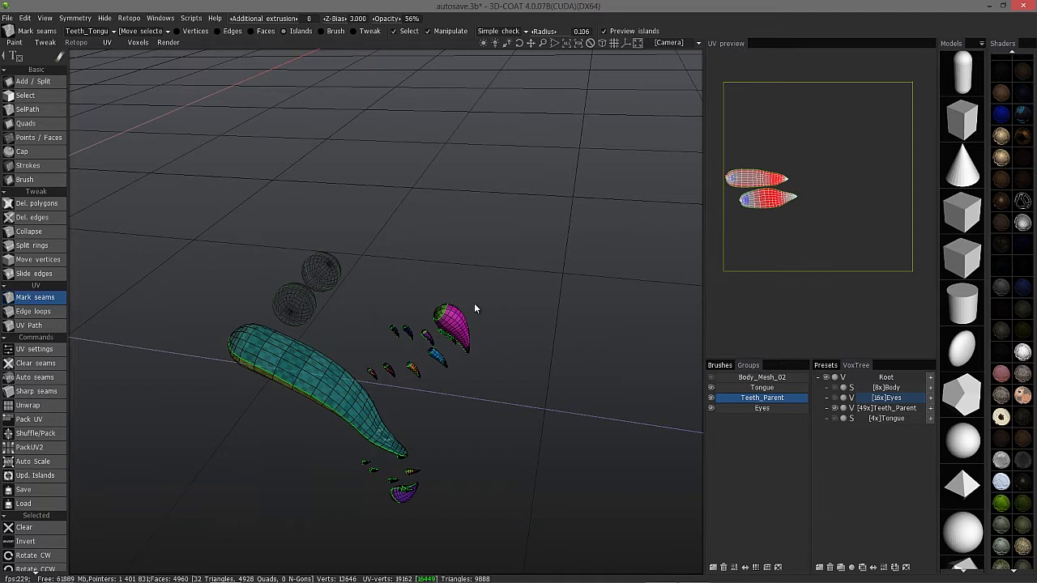
- Select all faces of the Eyes layer and move them to the Teeth_Tongue UV set
click(753, 398)
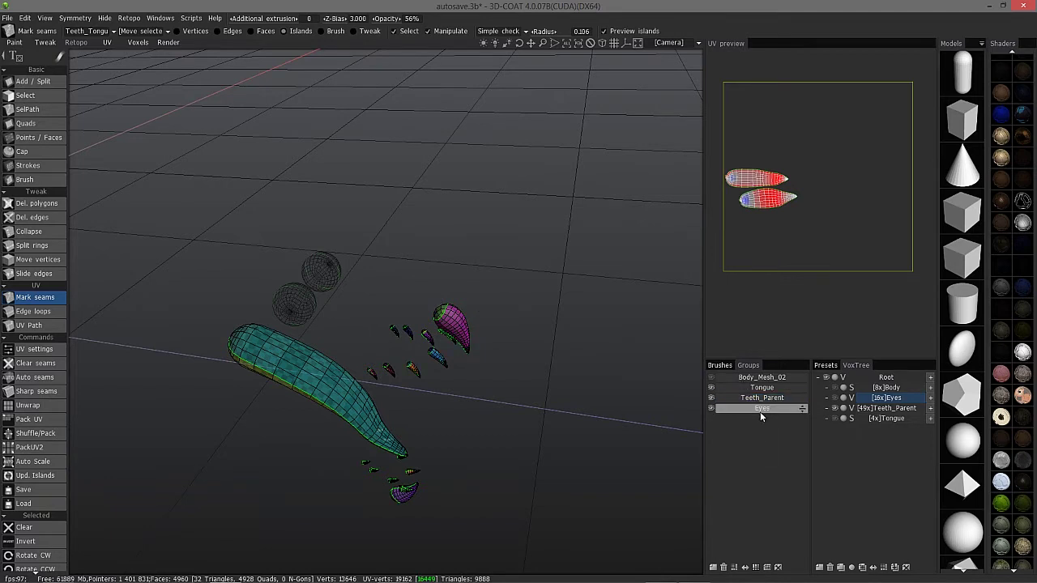
click(760, 409)
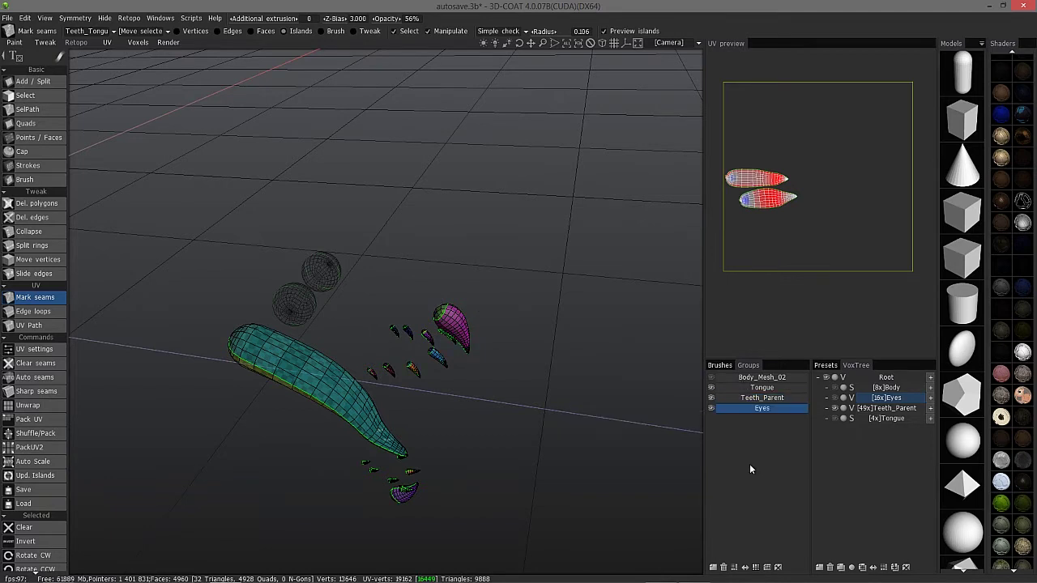
click(756, 569)
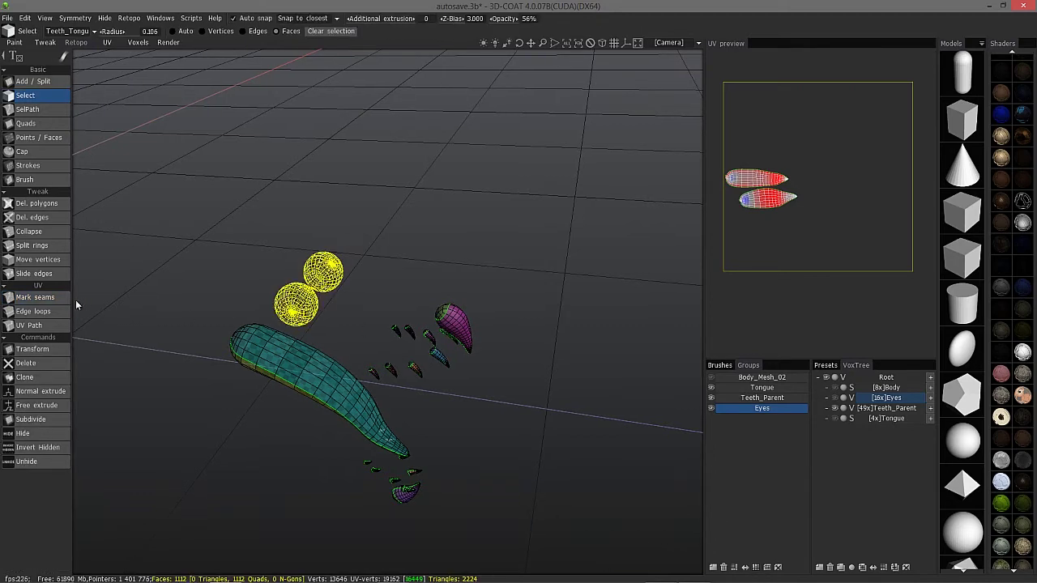
click(36, 298)
click(146, 32)
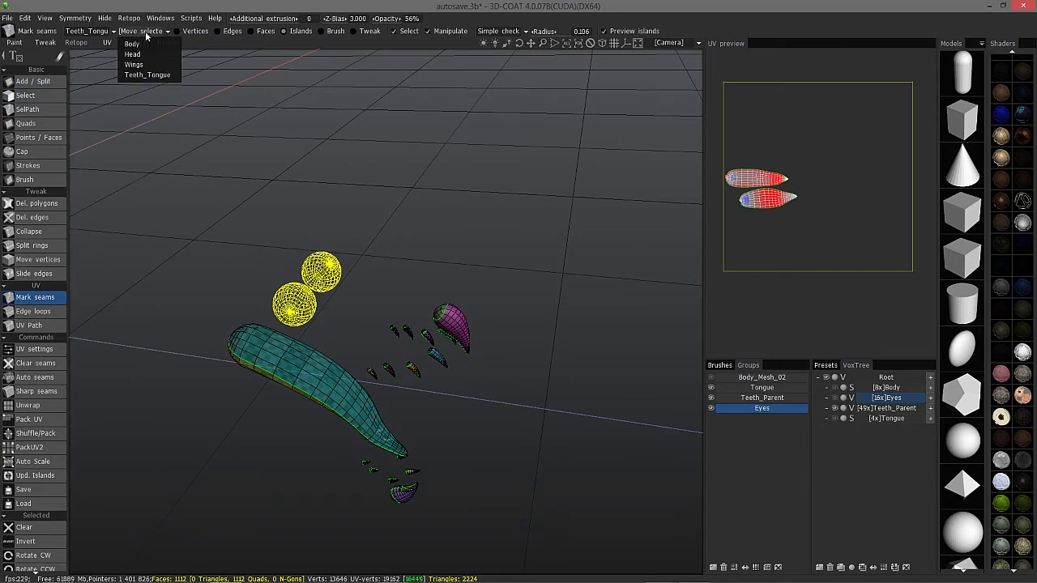
click(146, 74)
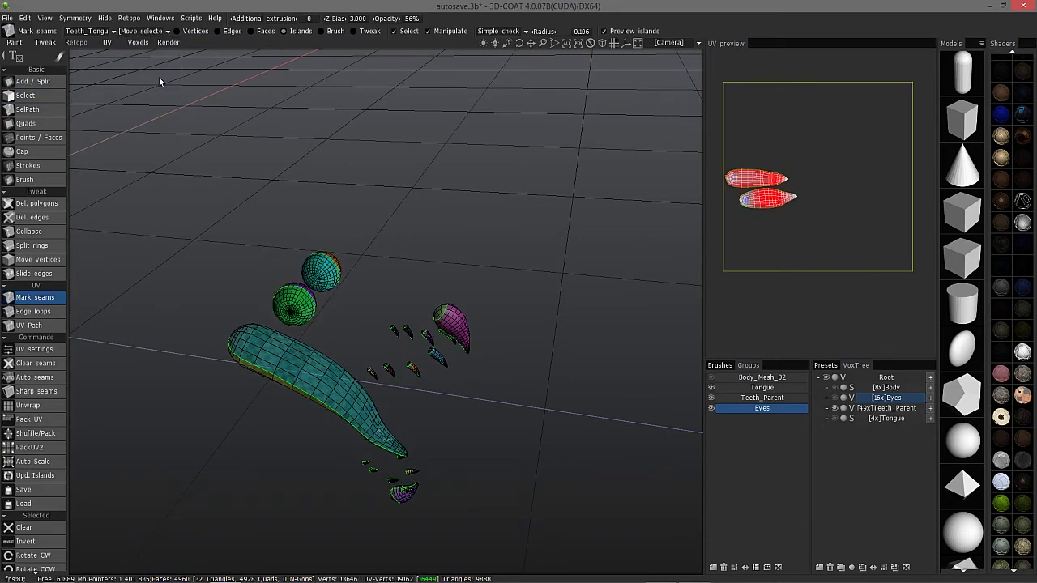
drag(323, 108, 495, 238)
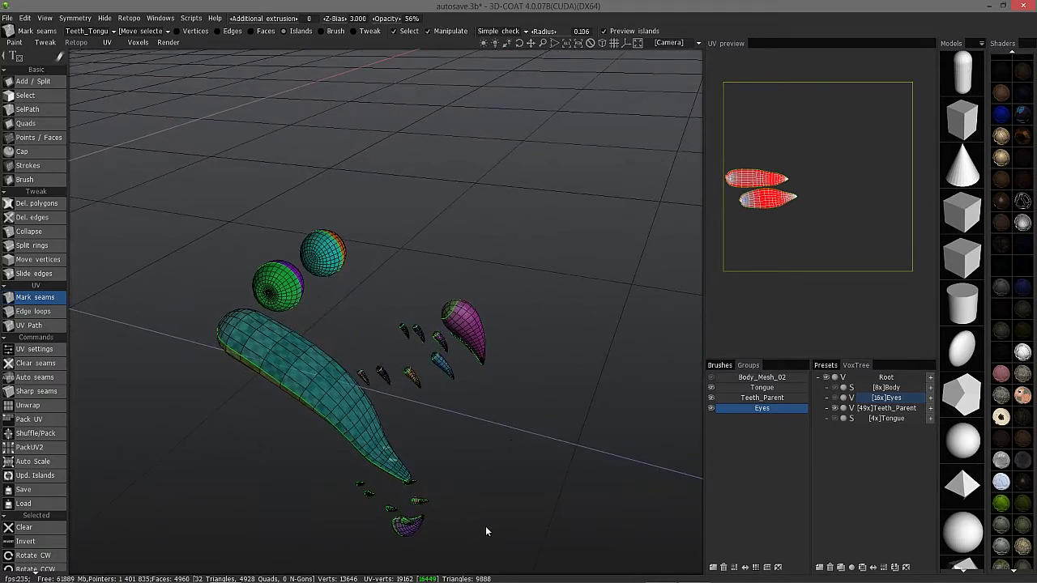
drag(221, 408, 521, 292)
drag(282, 356, 773, 179)
drag(699, 250, 140, 57)
- Rename the current UV set as Teeth_Tongue_Eyes
click(89, 33)
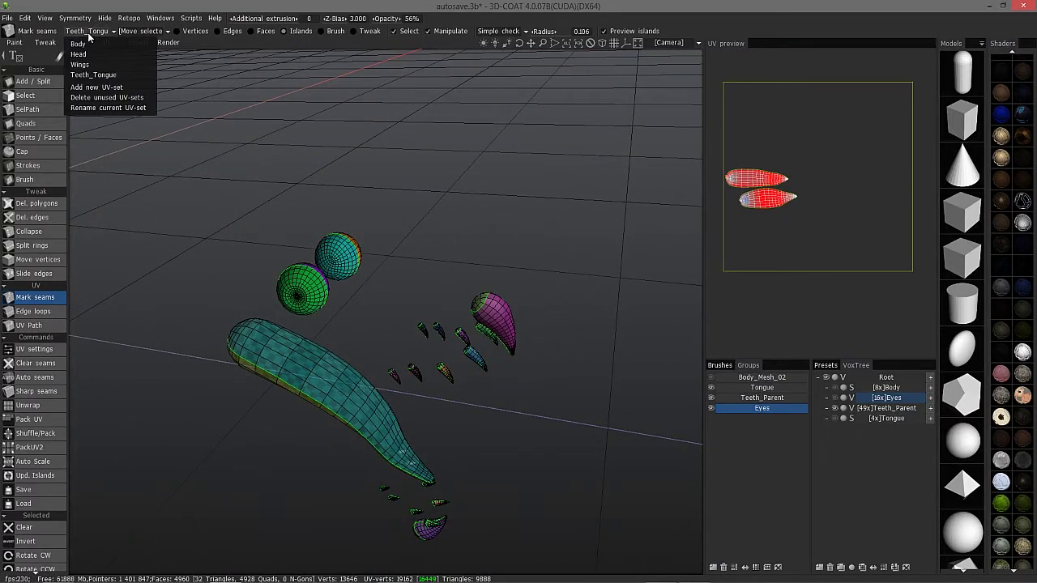
click(91, 108)
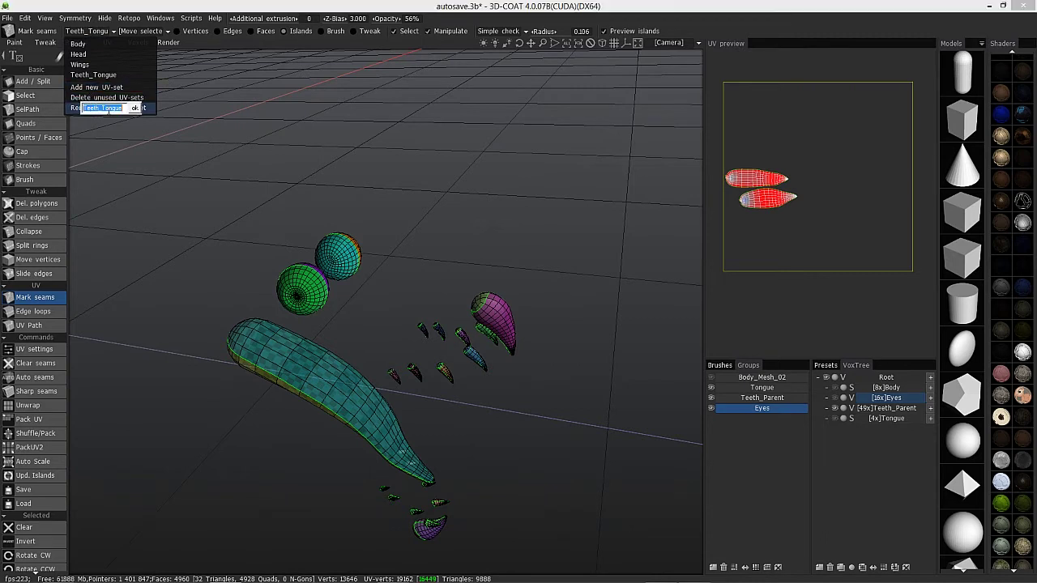
click(125, 109)
text(_Eyes)
key(Return)
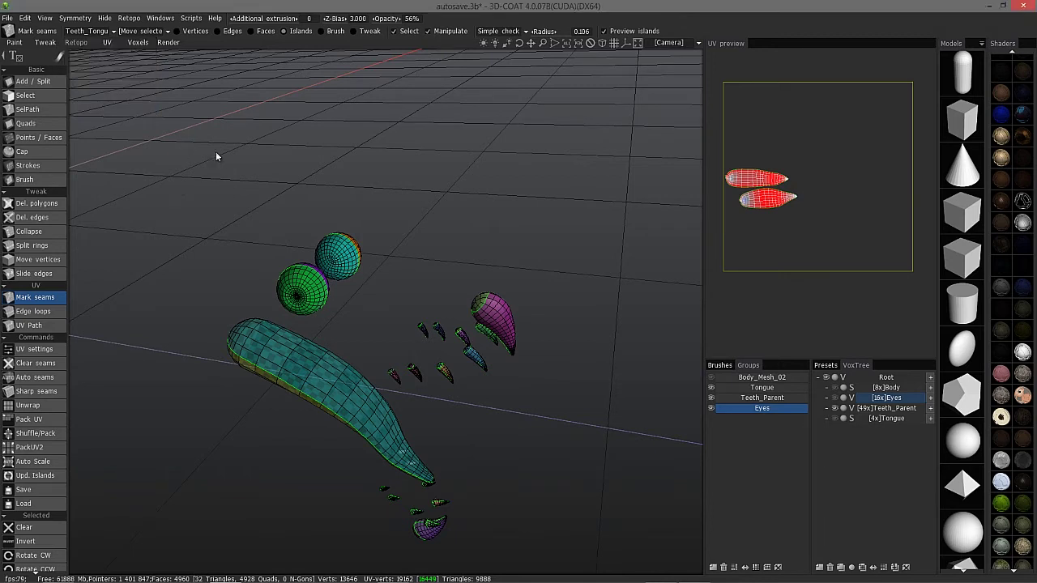
- Unwrap the UV set holding the tongue, teeth and eyes, and set the mesh display opacity to 87%
click(37, 406)
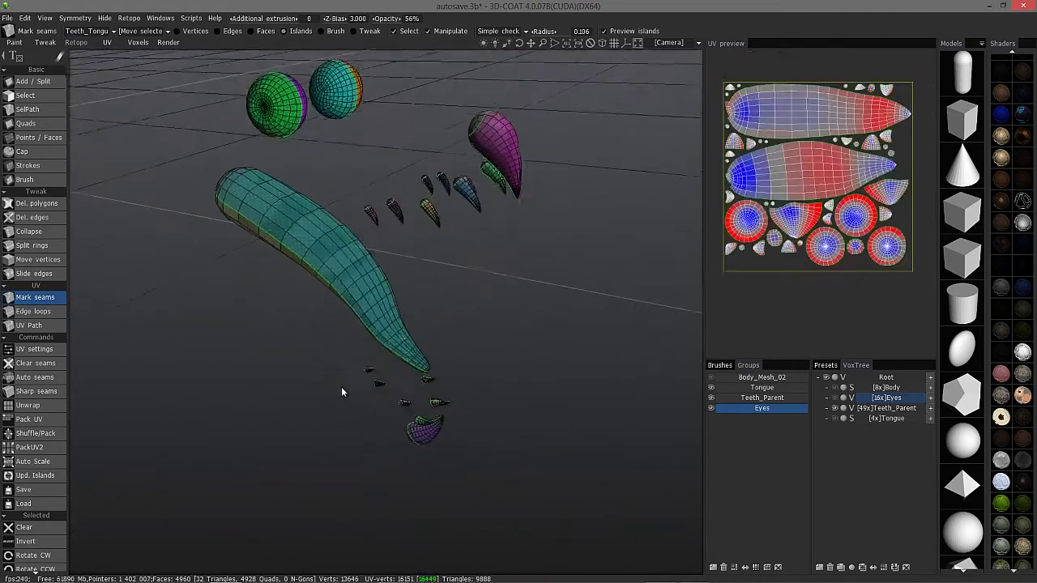
scroll(342, 388, up, 4)
alt+drag(217, 207, 254, 149)
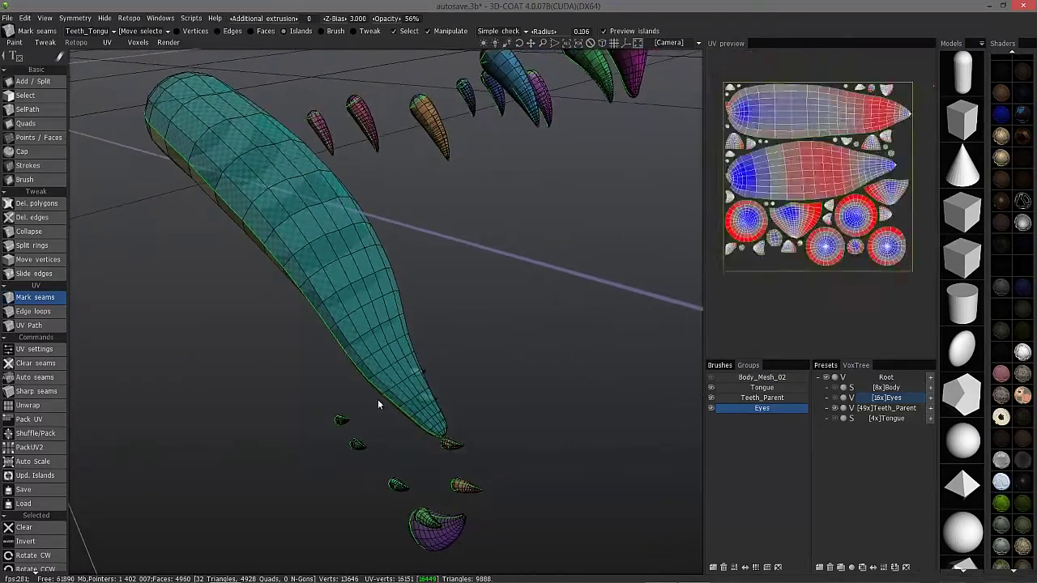
drag(403, 18, 412, 20)
- Examine the checker pattern on the unwrapped teeth and tongue from the side and the front
drag(288, 75, 178, 176)
alt+drag(107, 157, 400, 217)
alt+middle_drag(400, 218, 540, 419)
alt+drag(540, 420, 249, 400)
scroll(249, 398, up, 3)
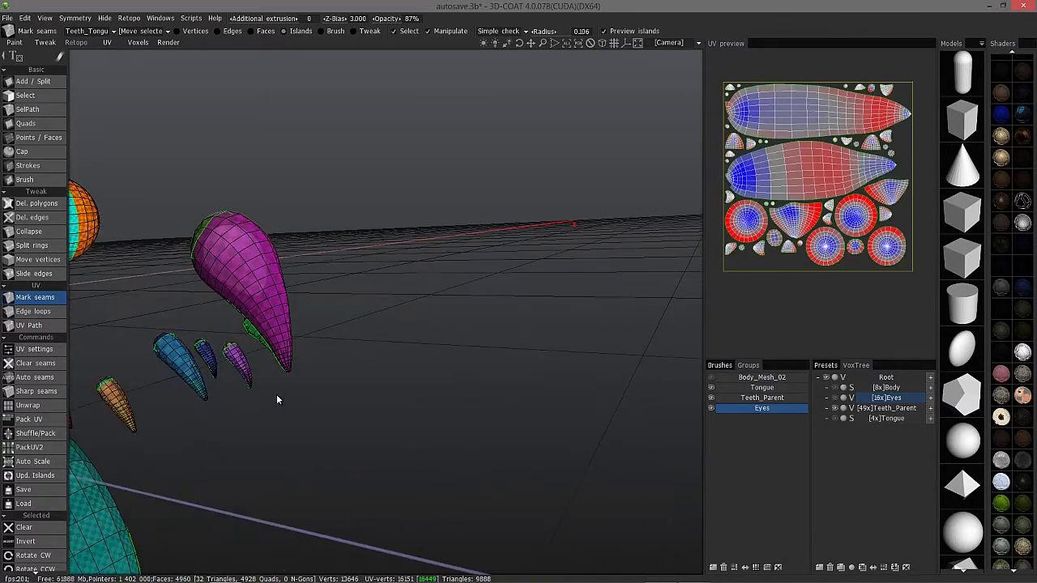
alt+drag(278, 395, 103, 383)
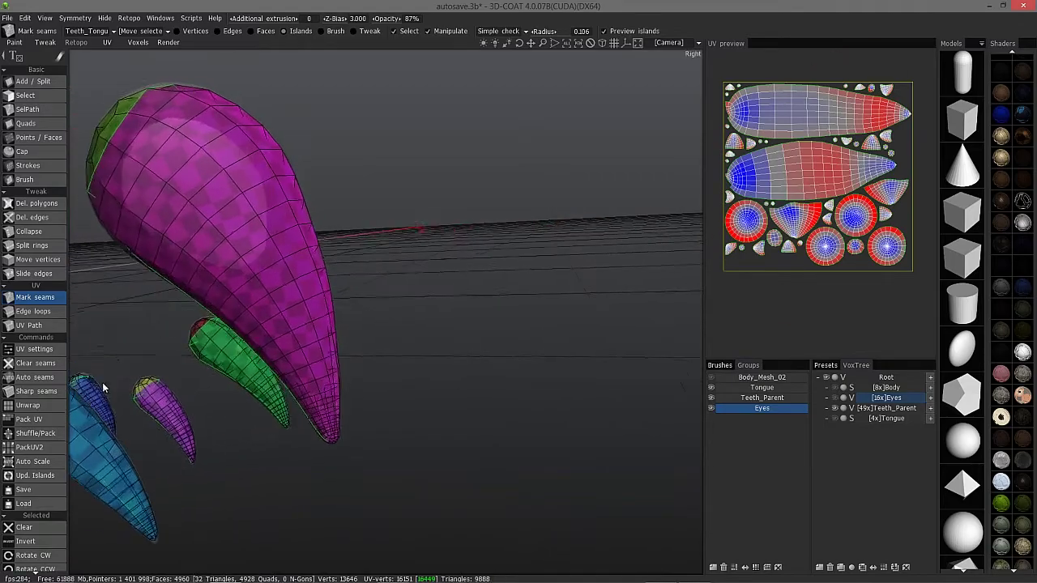
scroll(103, 383, down, 3)
alt+drag(132, 446, 143, 431)
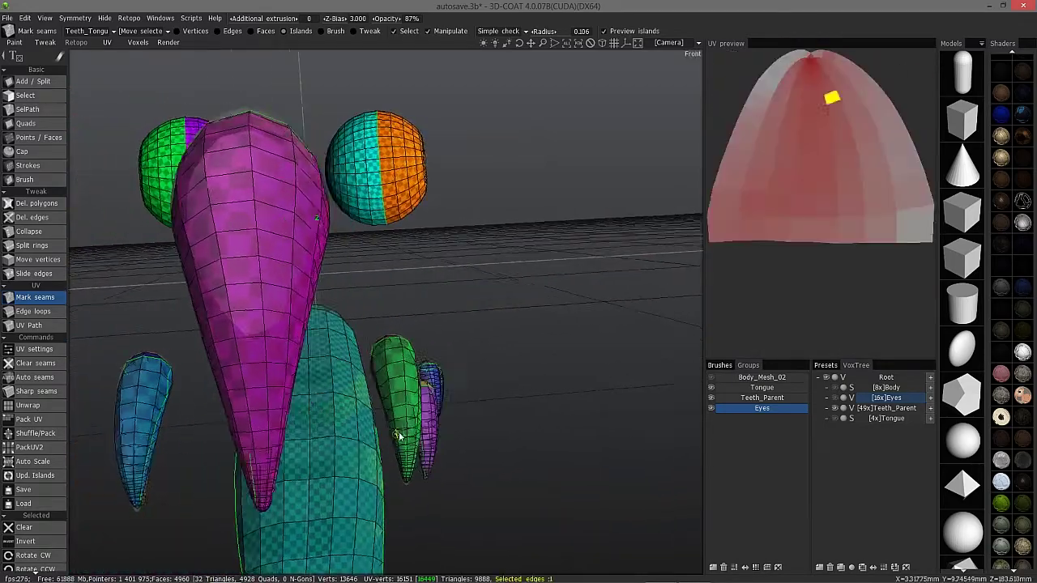
- Show the Body_Mesh_02 retopo layer and the body, eyes, teeth and tongue sculpt layers again
alt+right_drag(379, 397, 198, 319)
alt+drag(198, 319, 616, 402)
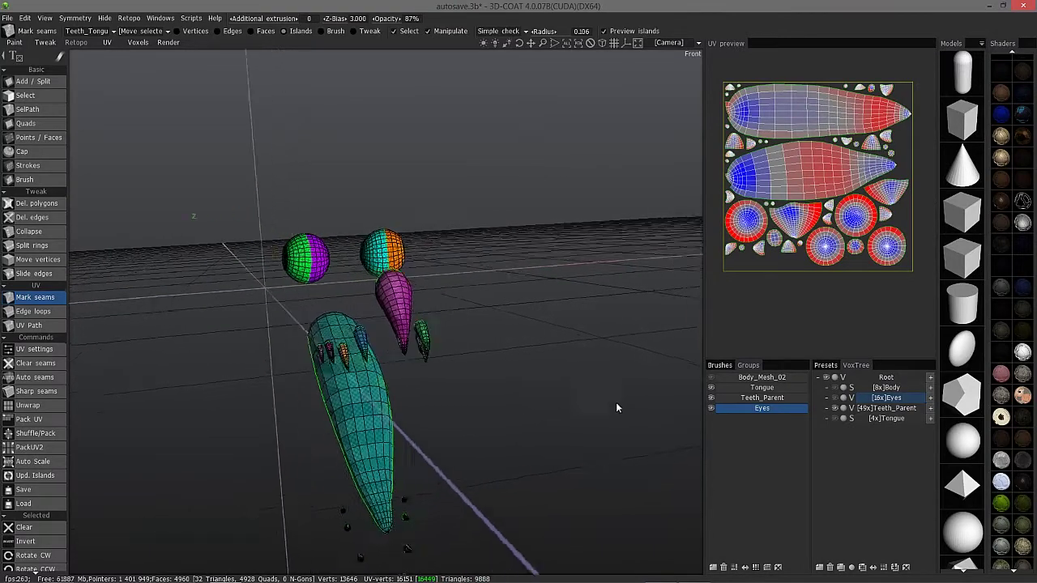
click(712, 377)
click(837, 406)
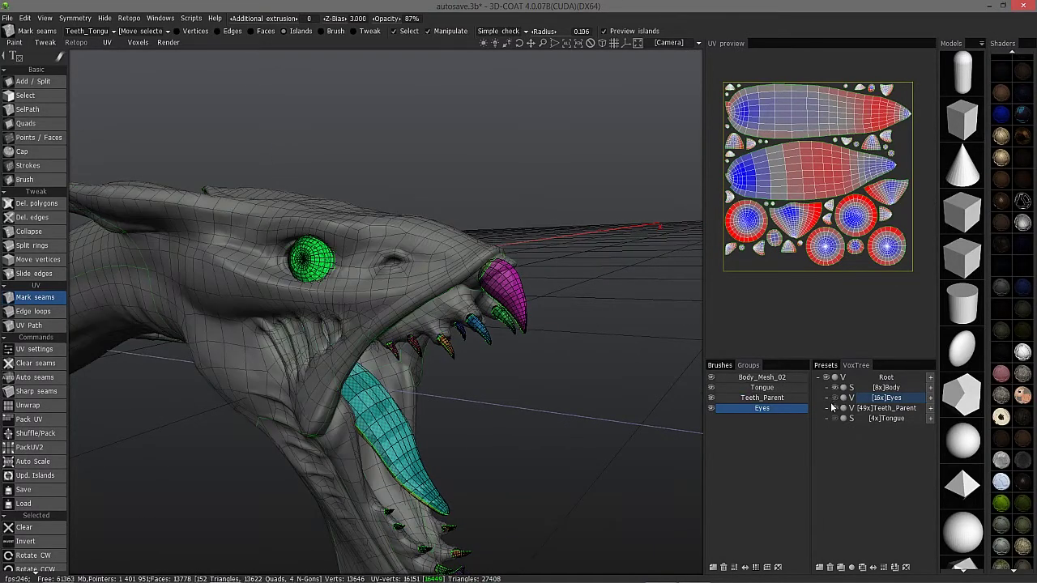
- Examine the complete creature with its body mesh, eyes, teeth and tongue from several angles around the head and neck
scroll(268, 316, down, 8)
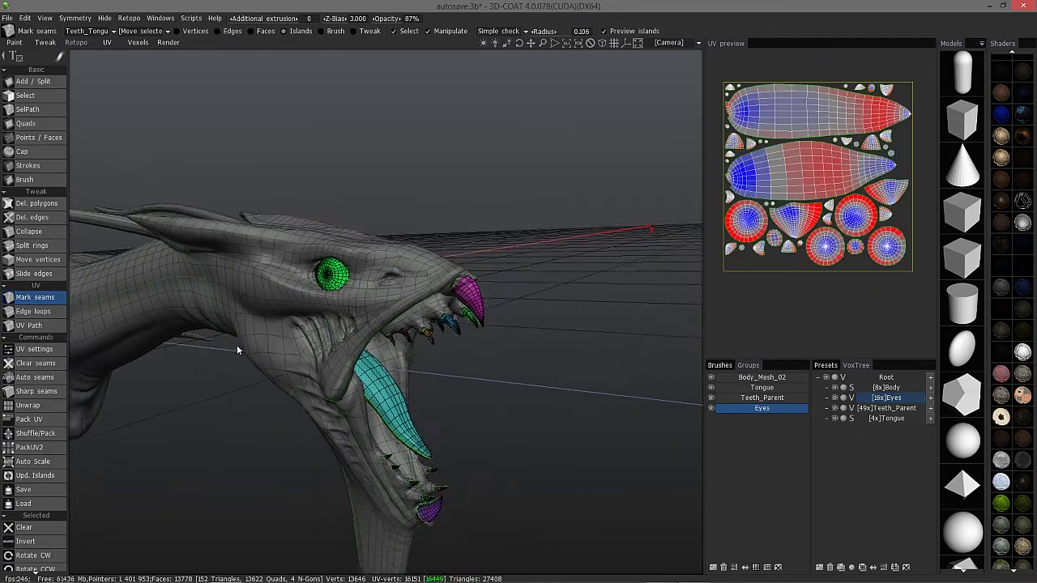
alt+drag(321, 342, 362, 272)
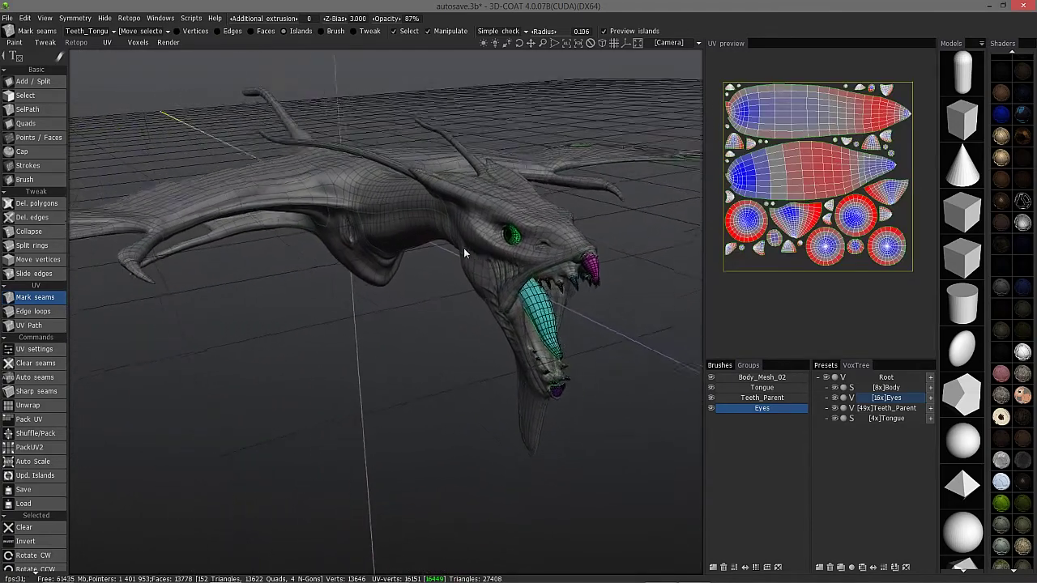
alt+drag(514, 251, 283, 198)
middle_drag(283, 197, 385, 266)
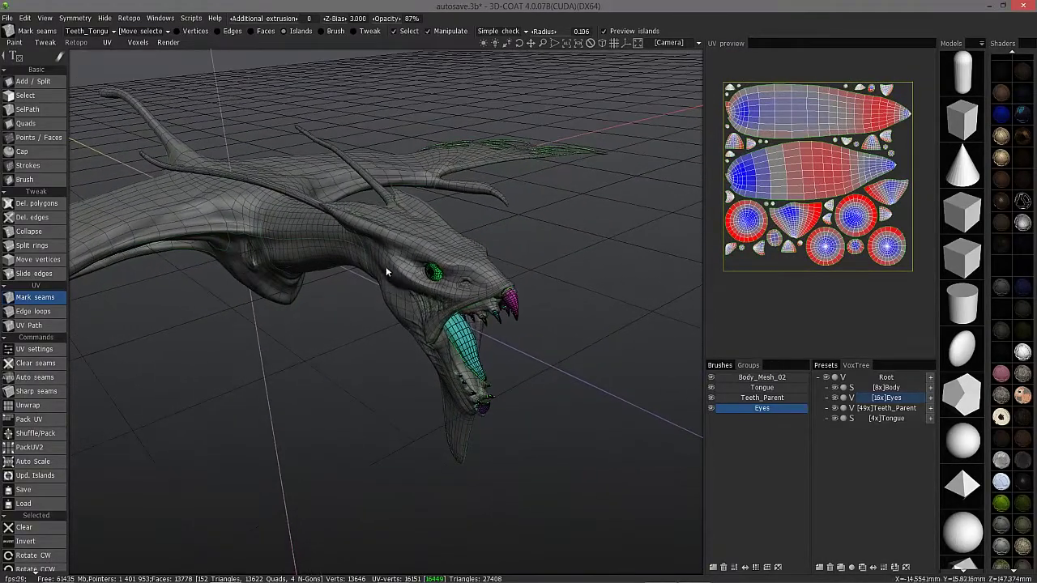
middle_drag(472, 300, 367, 261)
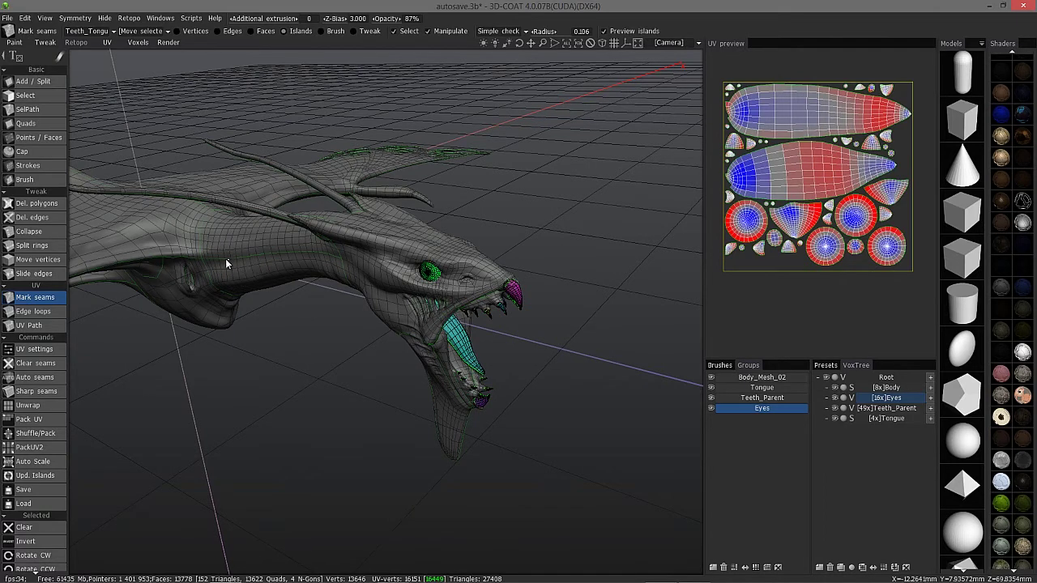
alt+drag(220, 261, 251, 268)
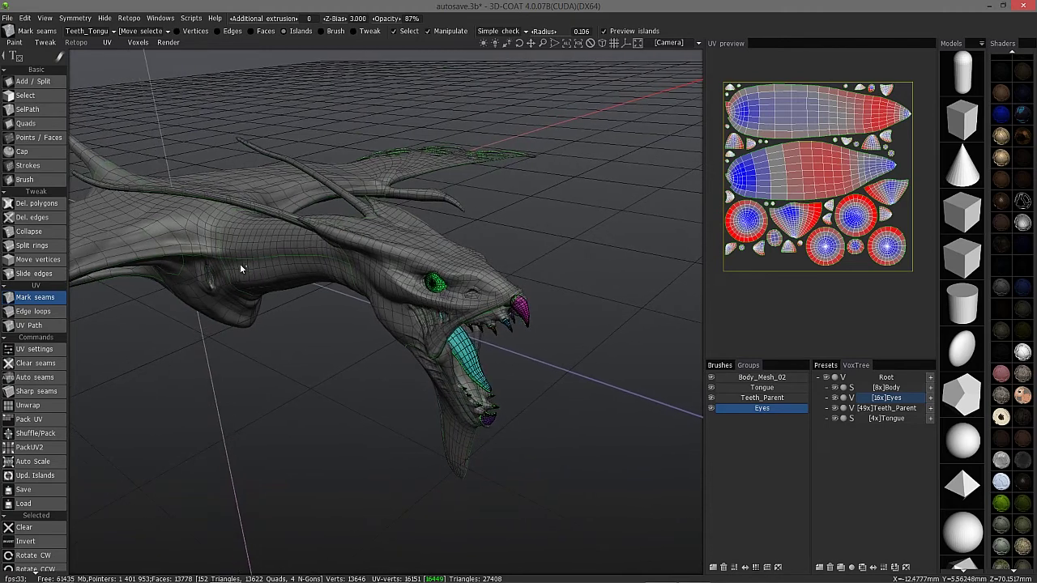